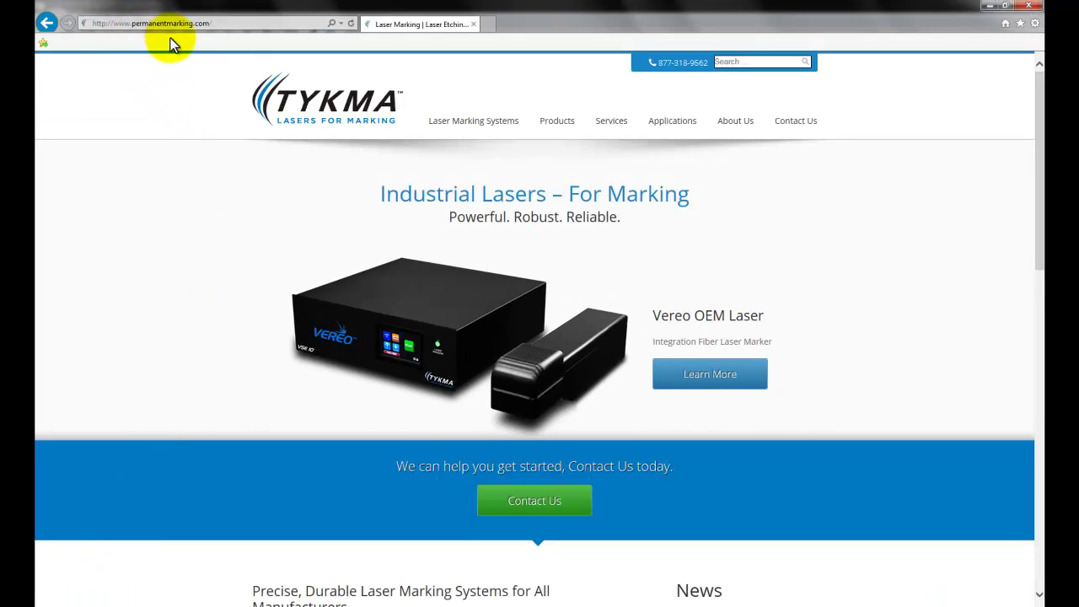
Open the Laser Settings Guide from the Laser Programming and Marking section of the TYKMA website's downloads page.
mouse_move(610, 130)
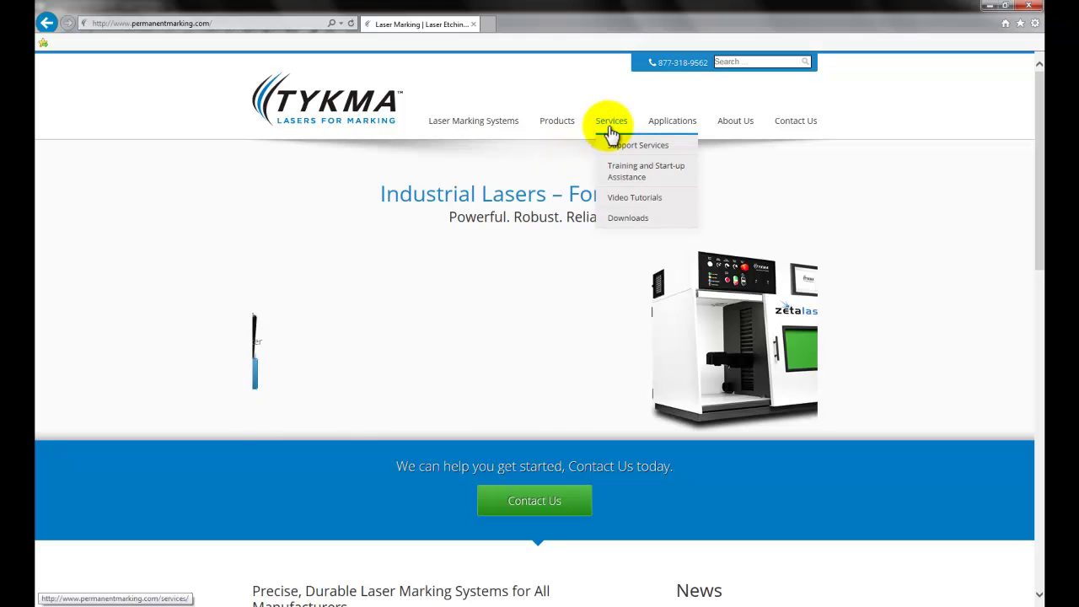
click(627, 221)
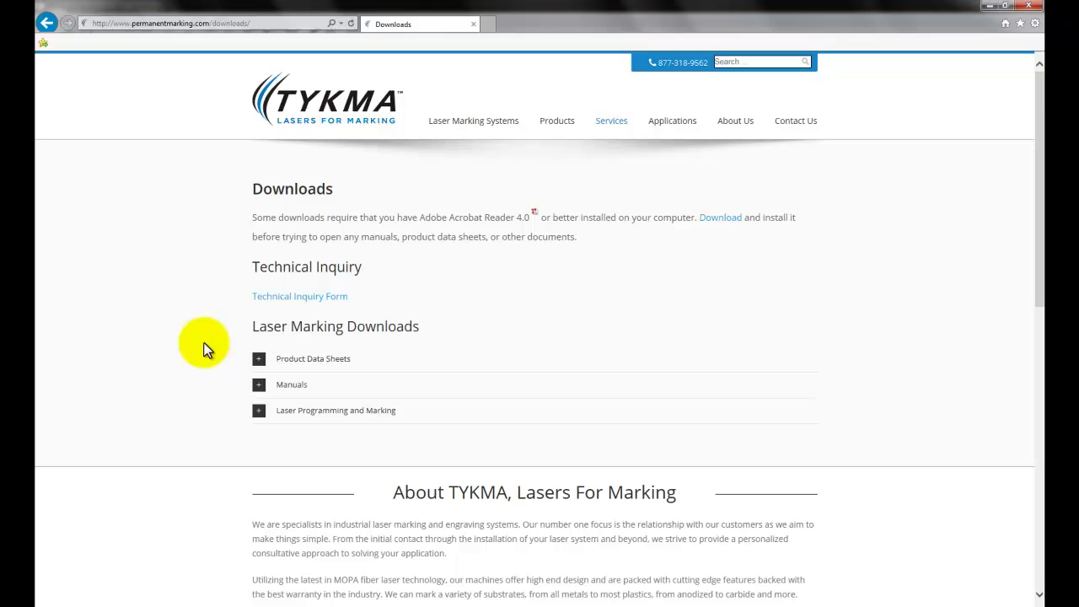
scroll(219, 349, down, 1)
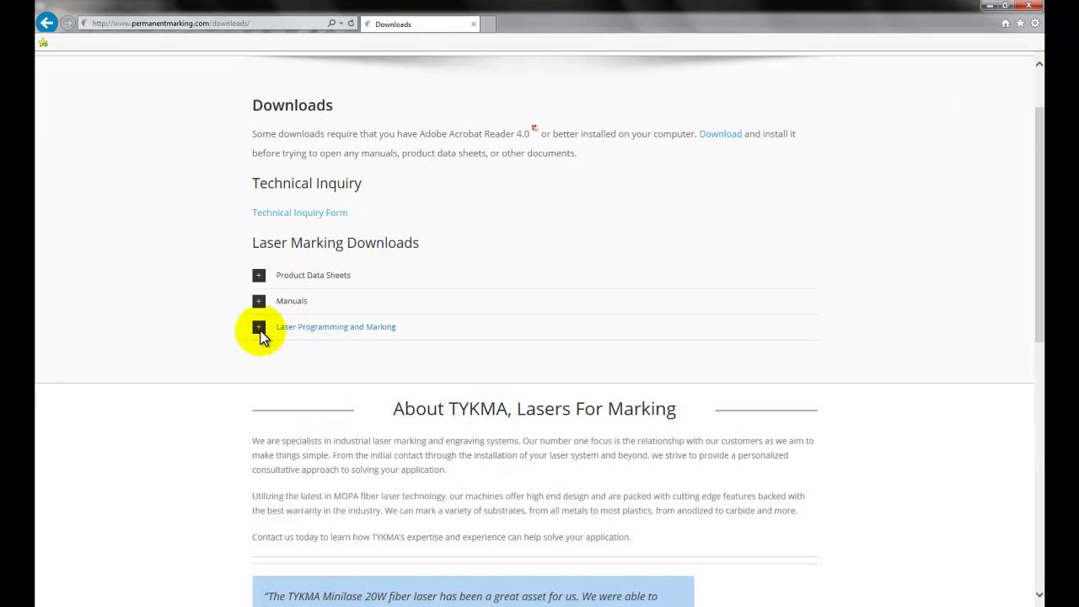
click(260, 330)
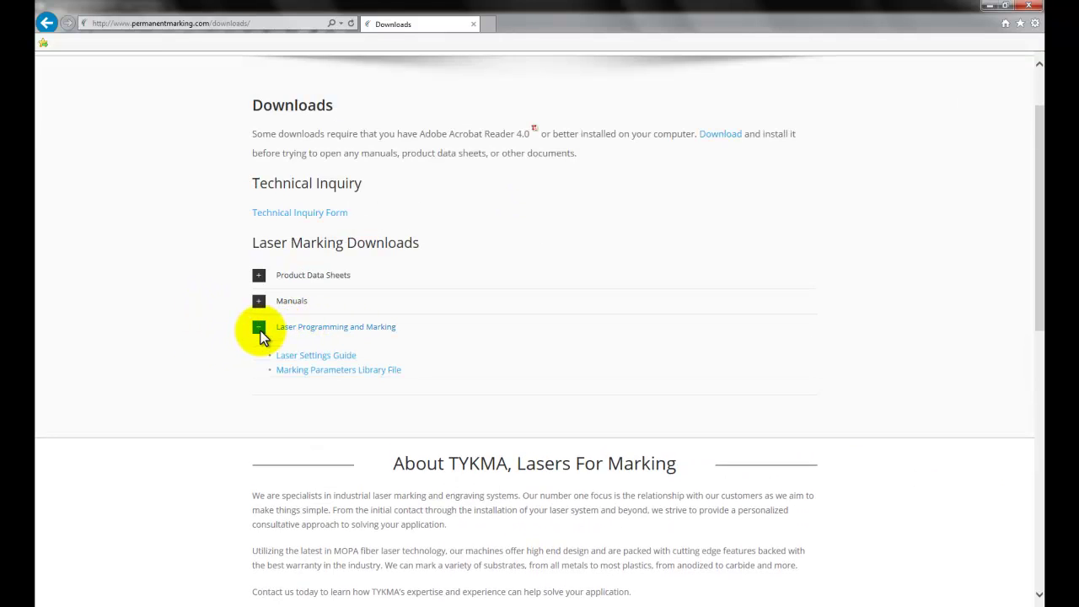
click(320, 363)
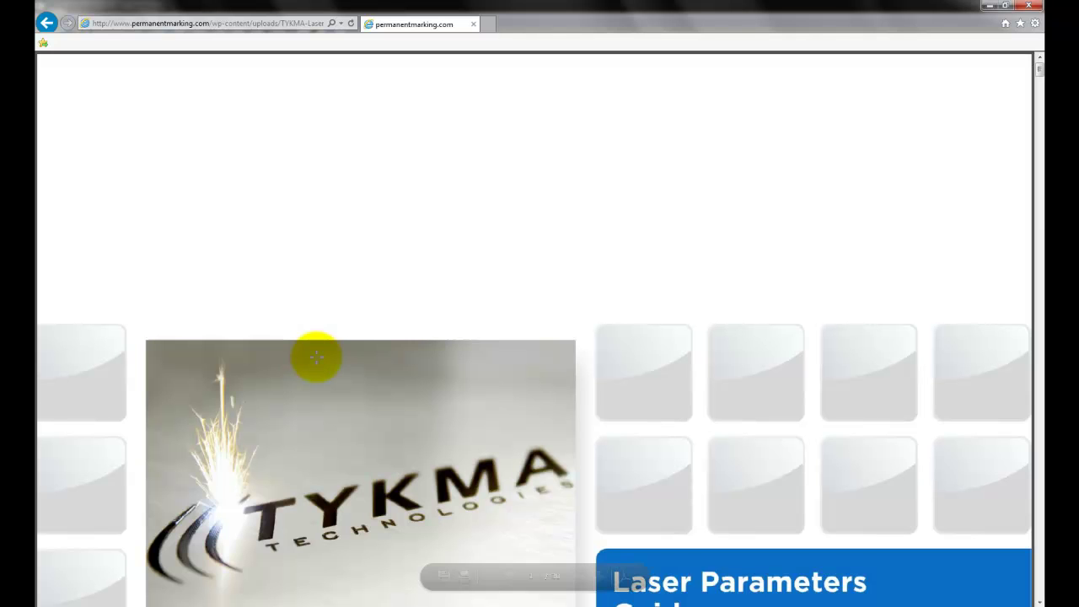
Read the guide's introduction, its list of primary marking parameters, and the definitions of laser power, frequency and scanning speed.
scroll(316, 357, down, 2)
scroll(316, 357, down, 8)
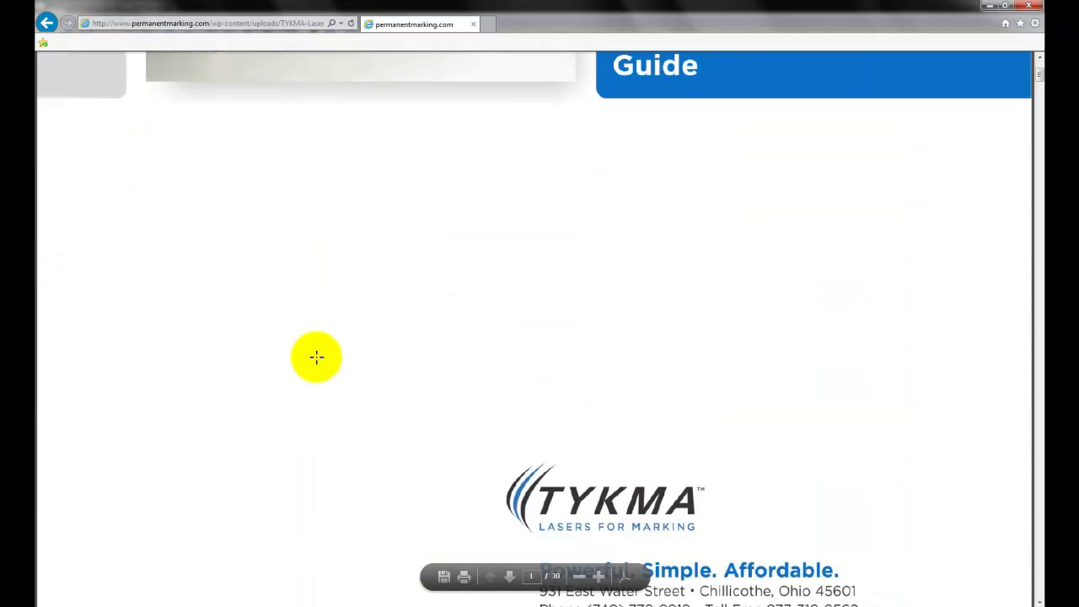
click(510, 576)
click(513, 575)
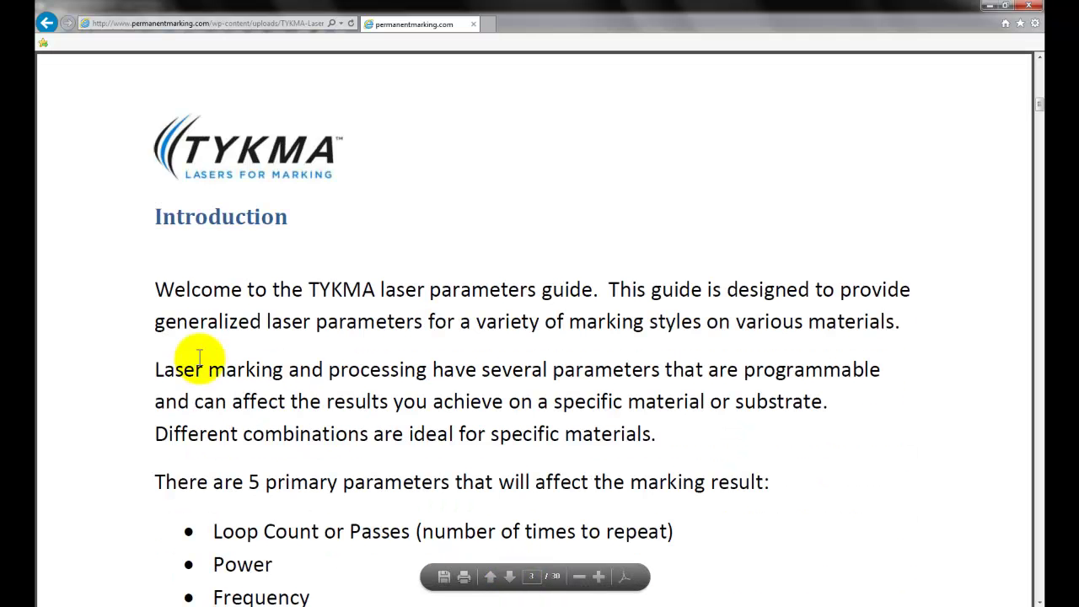
scroll(174, 349, down, 1)
scroll(174, 349, down, 3)
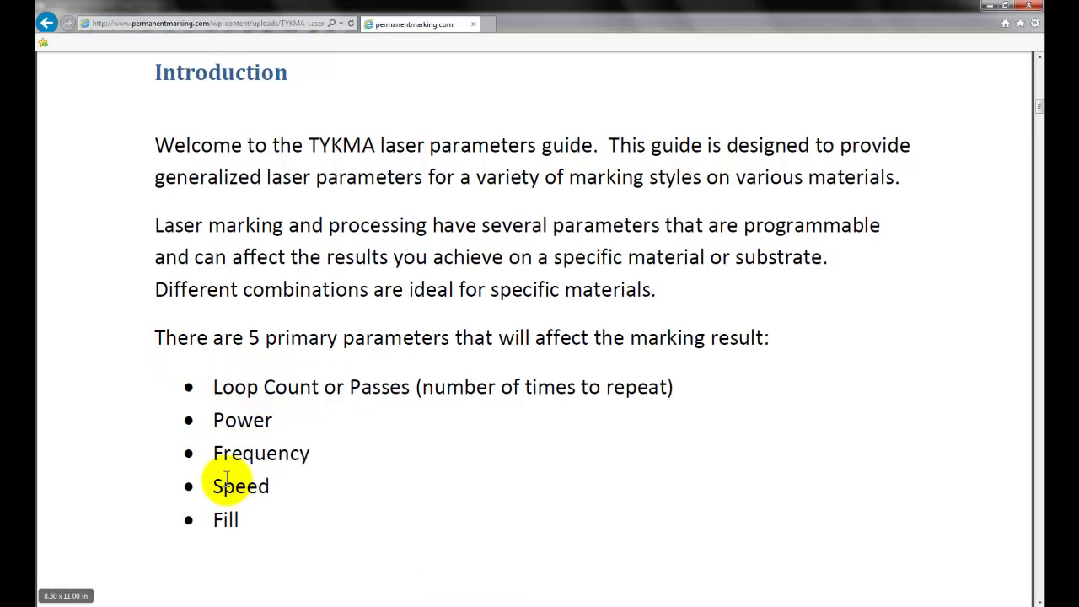
scroll(202, 465, down, 6)
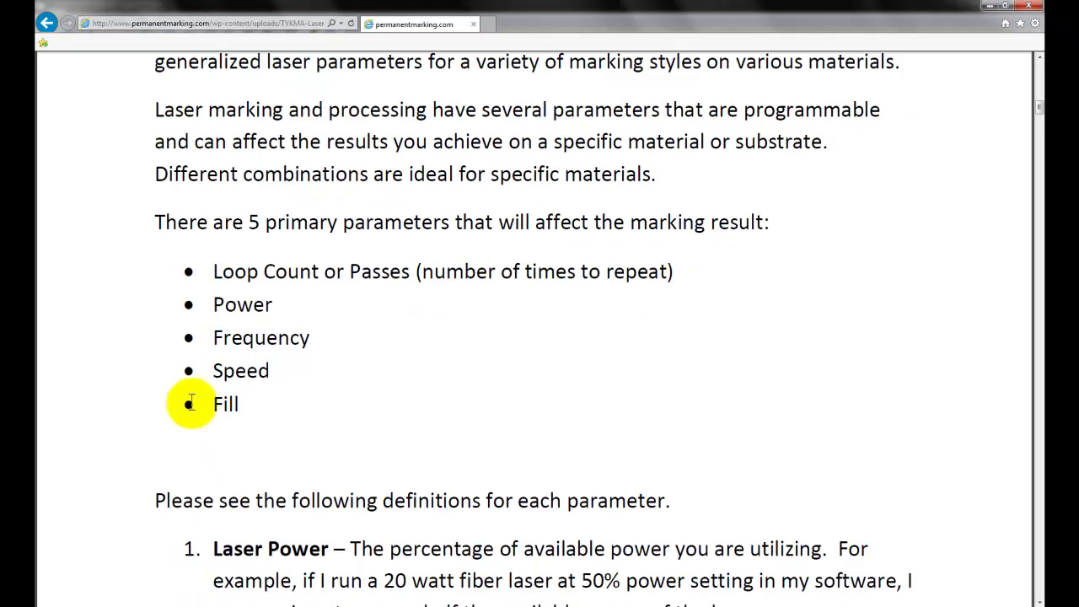
scroll(175, 407, down, 4)
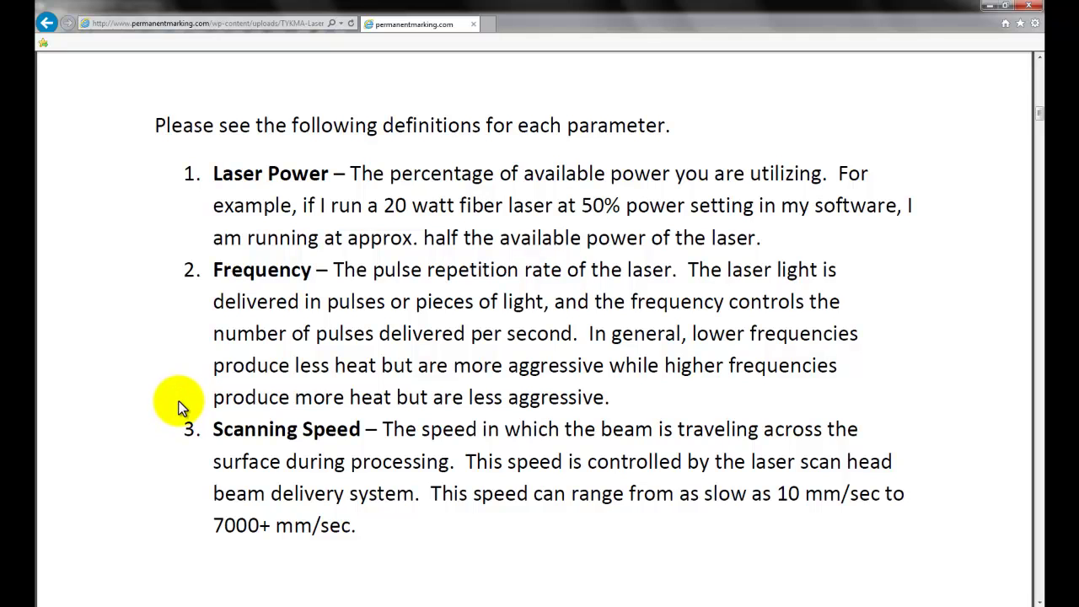
Return to the downloads page and expand the Laser Programming and Marking section.
click(47, 23)
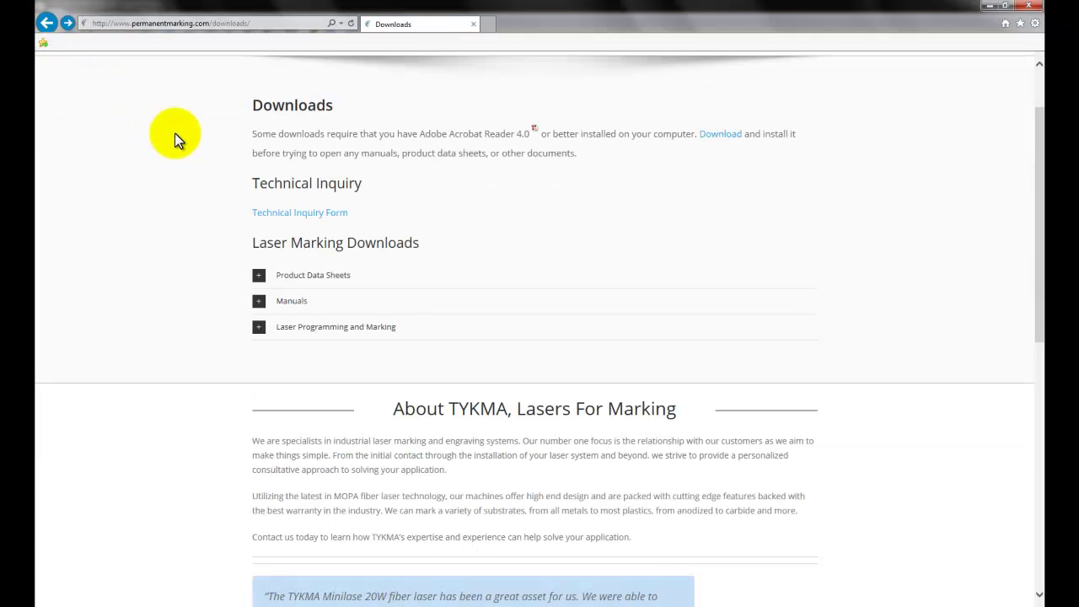
scroll(281, 173, up, 2)
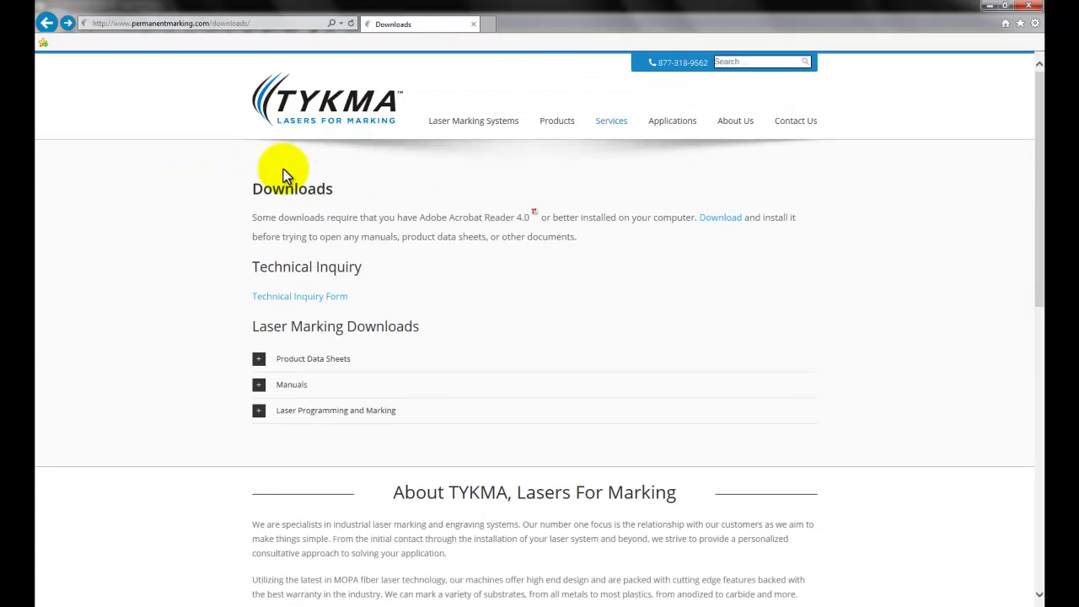
click(260, 413)
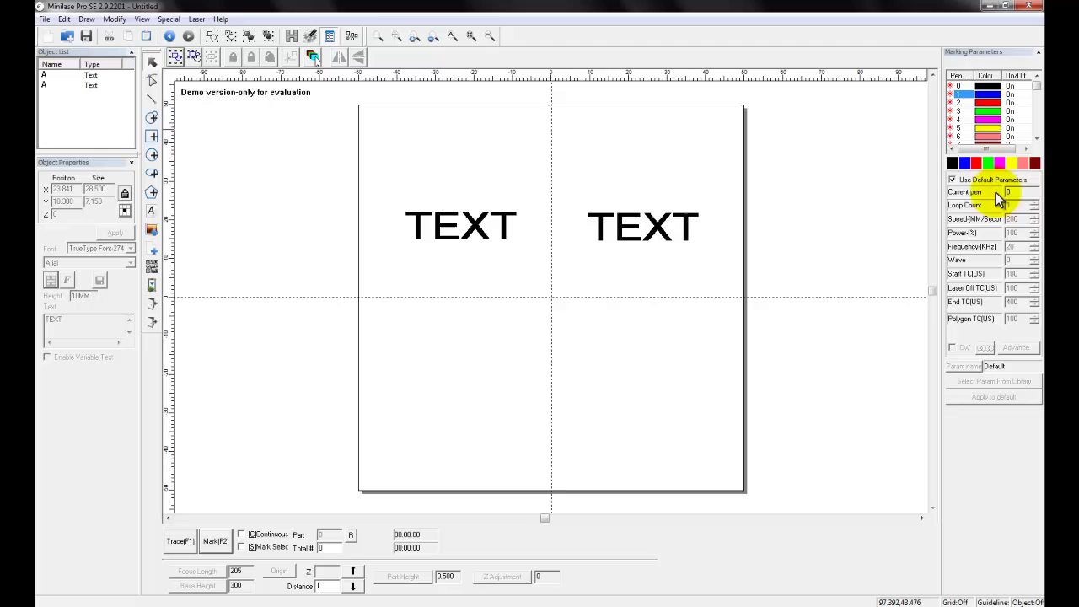
Select pen 0 in Minilase Pro SE, turn off its default parameters, and open its loop count for editing.
click(982, 86)
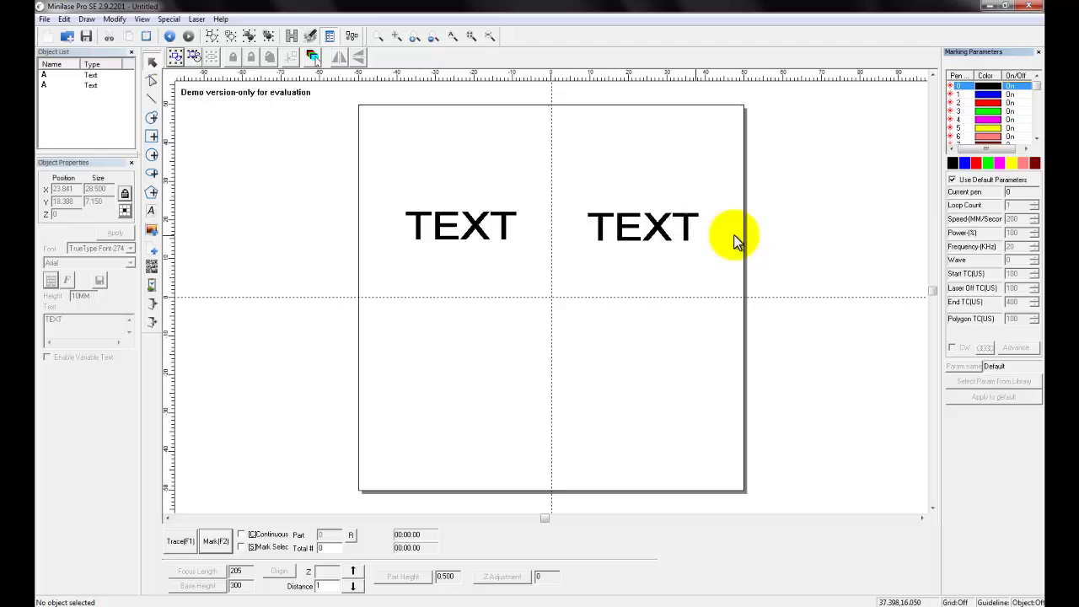
click(951, 180)
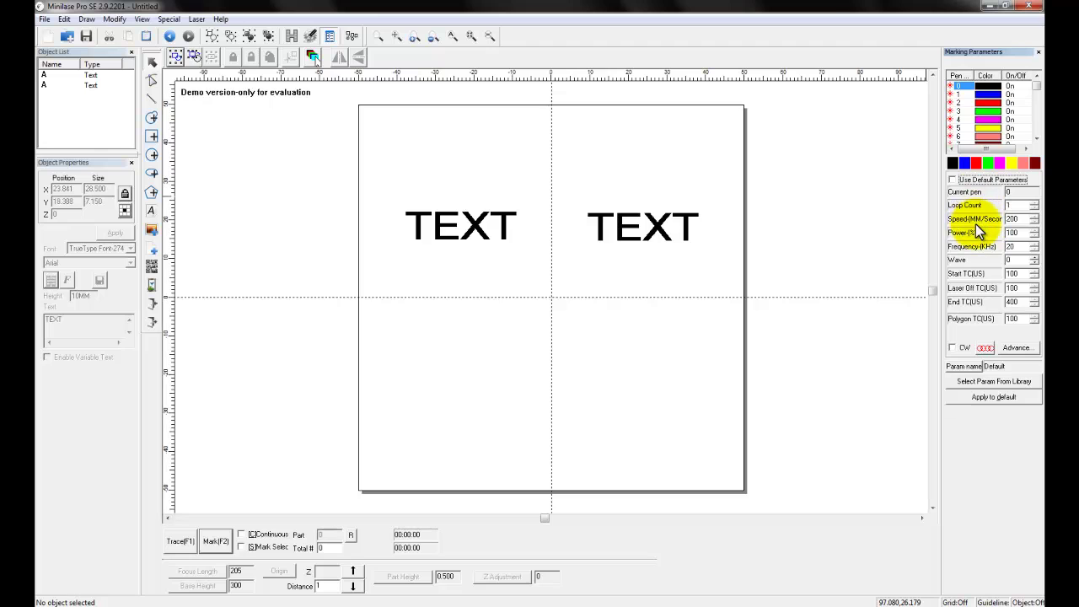
click(1010, 205)
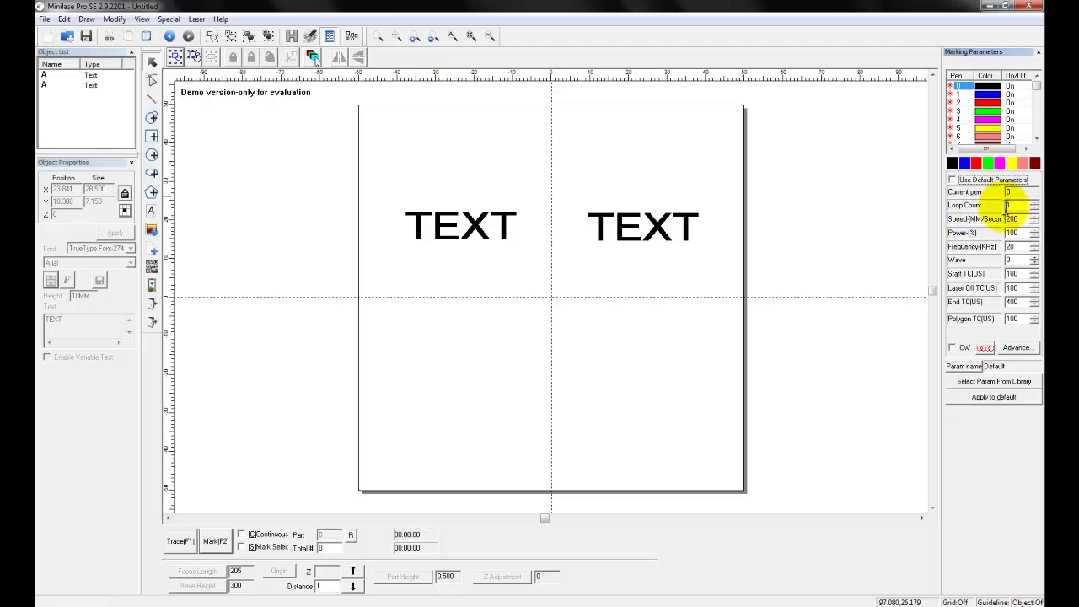
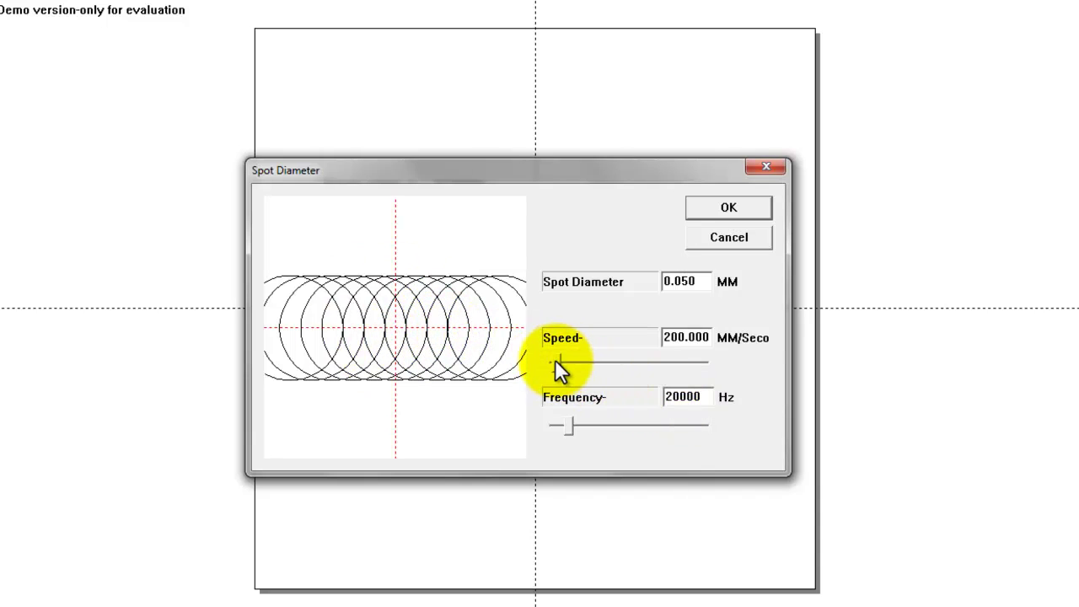
Try a speed of 1734 mm/s and a frequency of 23122 Hz in the spot diameter preview, discarding the changes.
drag(554, 362, 579, 364)
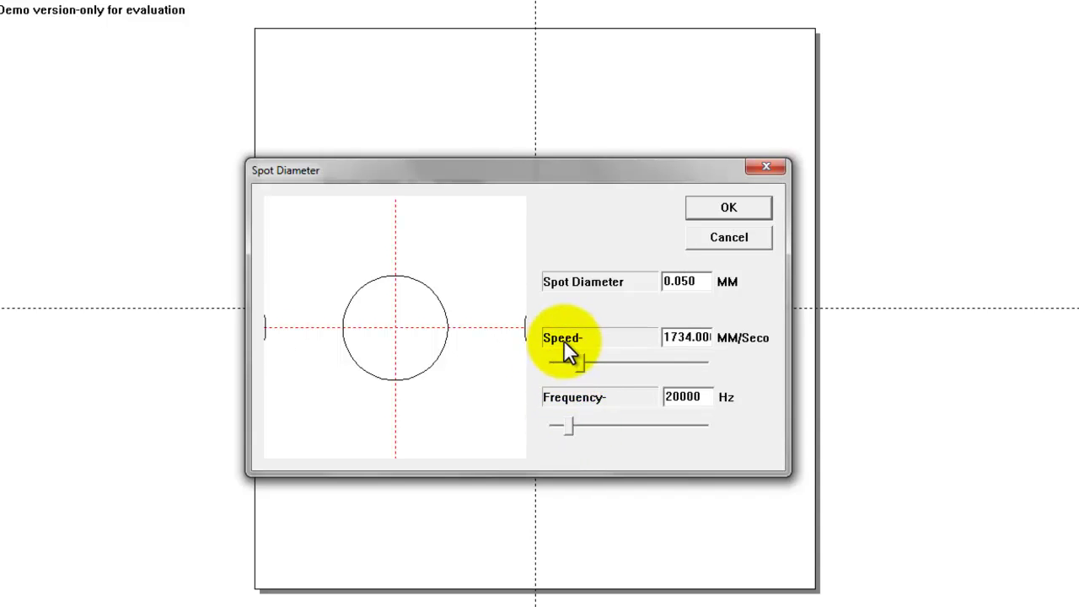
mouse_move(568, 420)
mouse_down()
mouse_move(616, 430)
mouse_move(572, 428)
mouse_up()
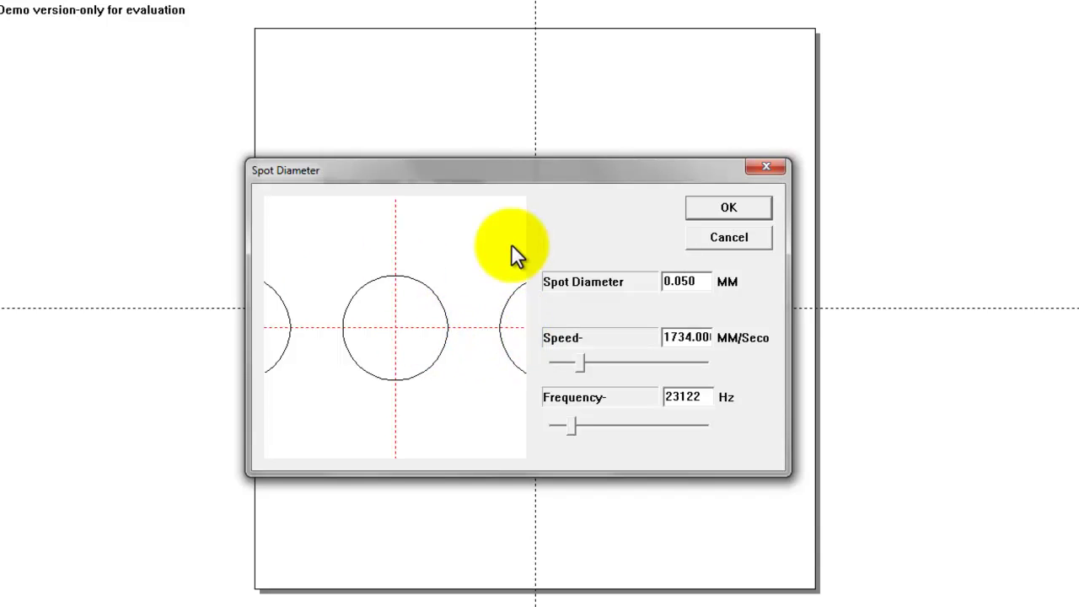
click(730, 241)
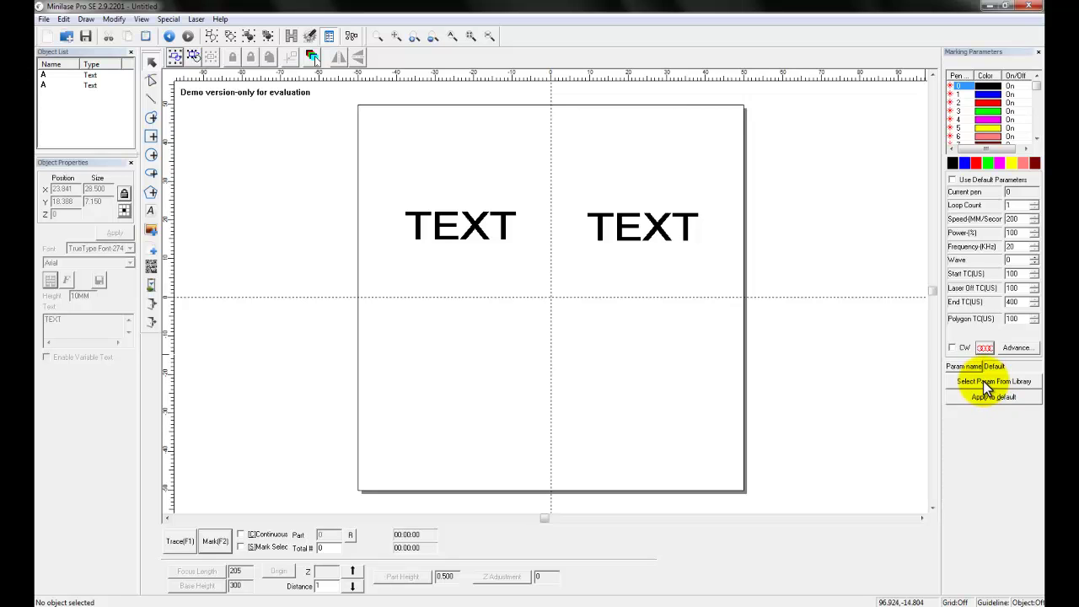
Examine the presets in the parameter library, including Metal - Anneal Mark - Fill 90°/270° .02, without applying one.
click(987, 382)
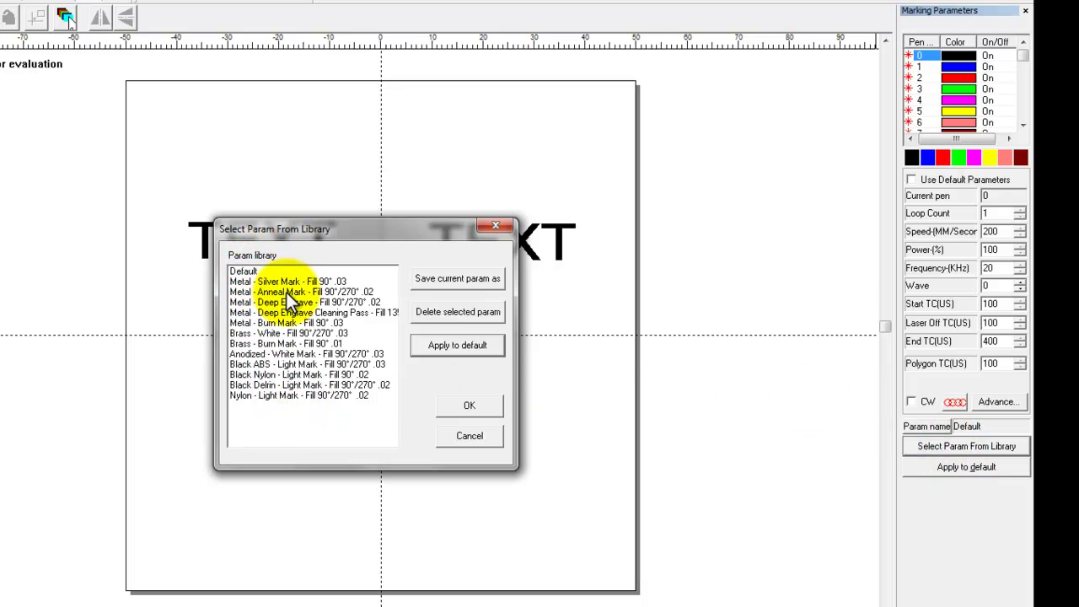
drag(321, 232, 351, 321)
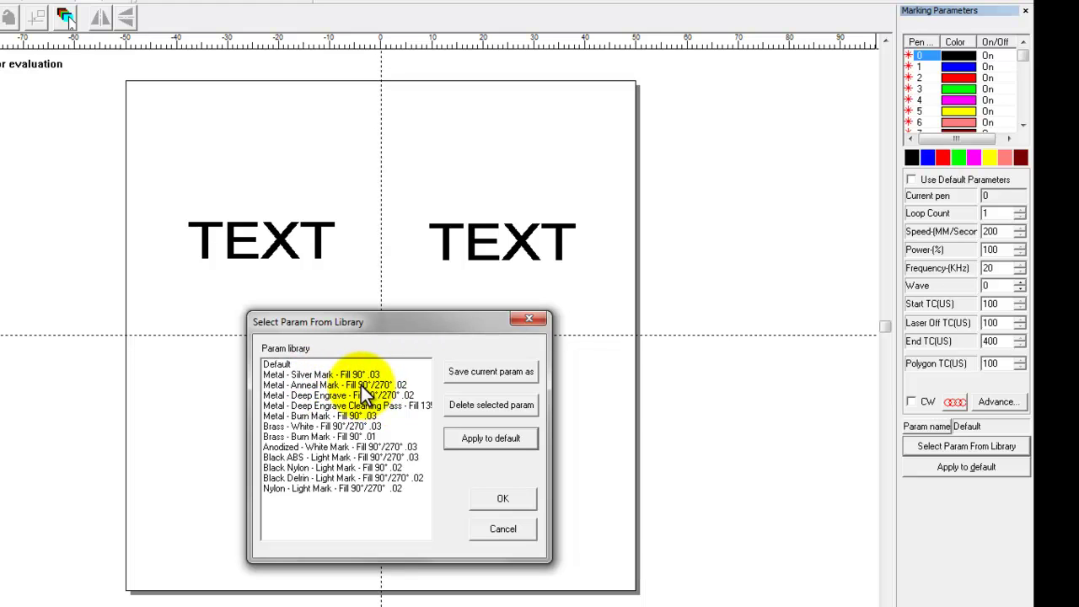
click(361, 385)
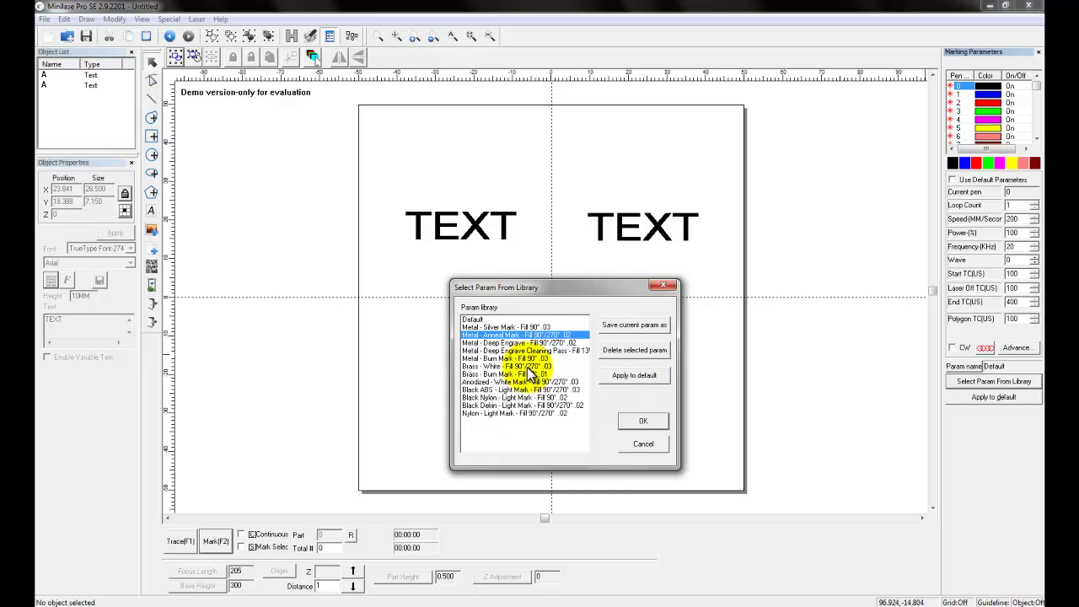
click(630, 444)
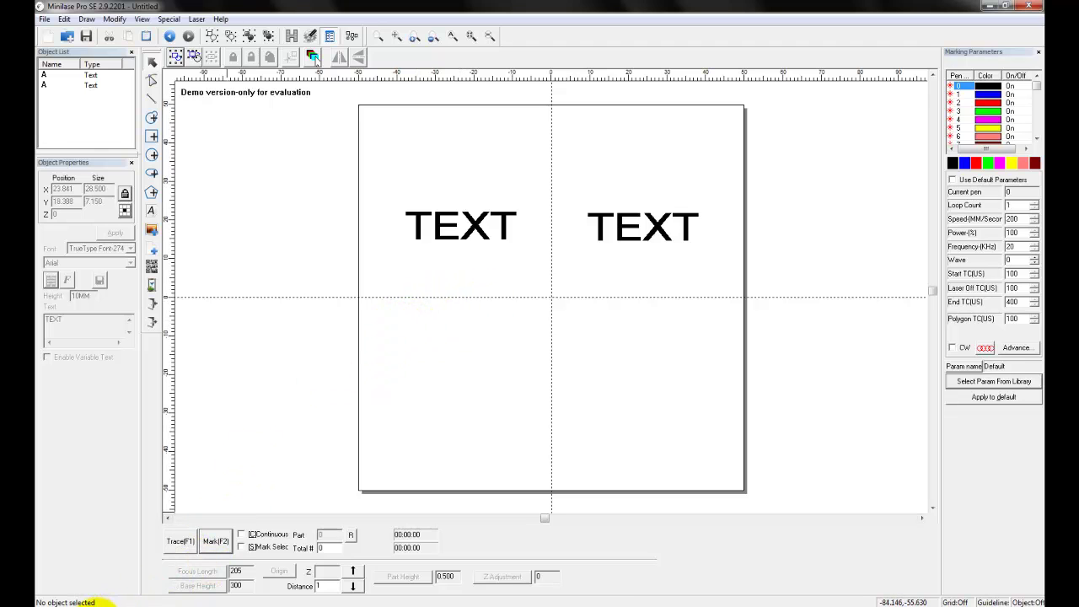
Switch to the browser and download the Marking Parameters Library File to the desktop, replacing the existing MarkParam.zip.
click(97, 603)
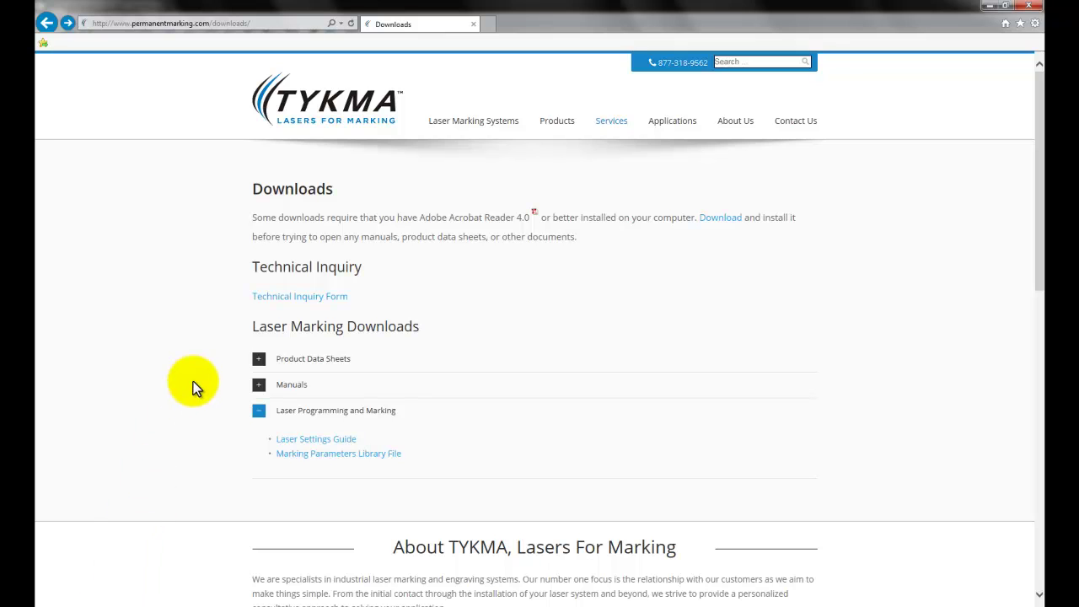
click(327, 458)
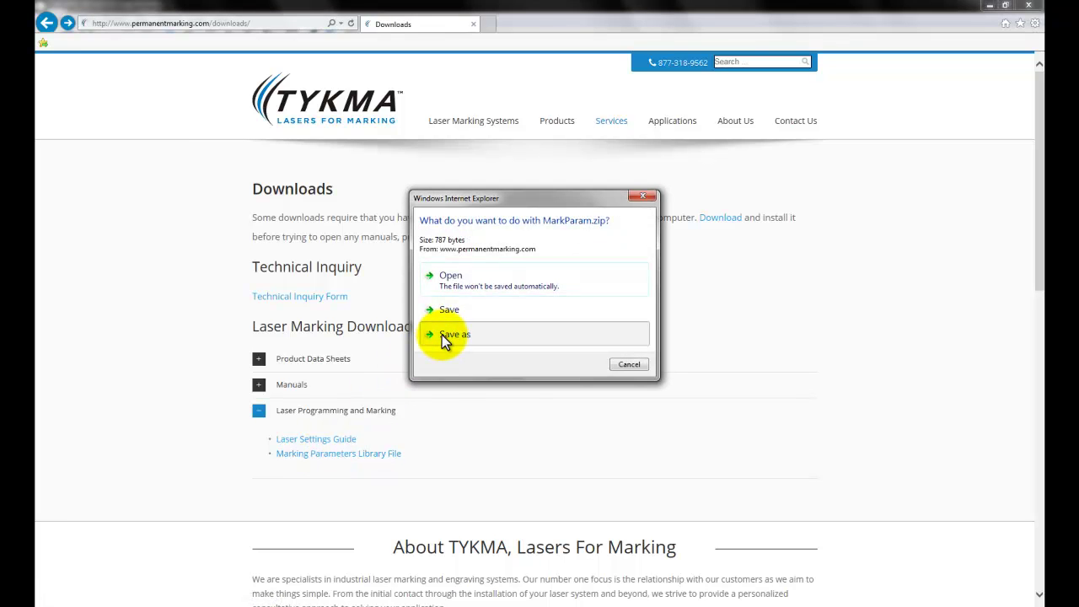
click(447, 334)
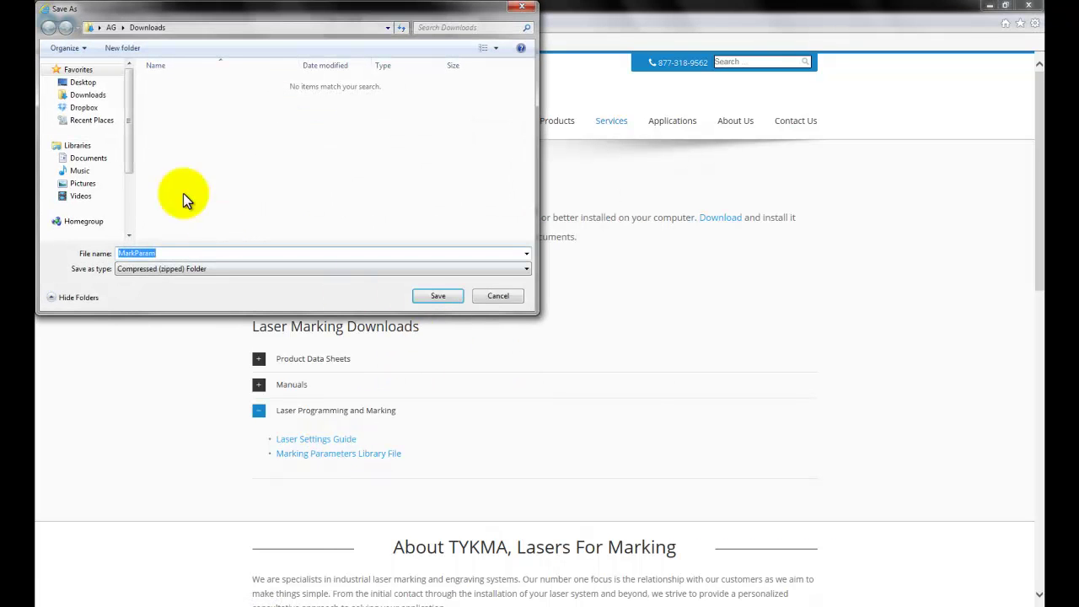
click(83, 82)
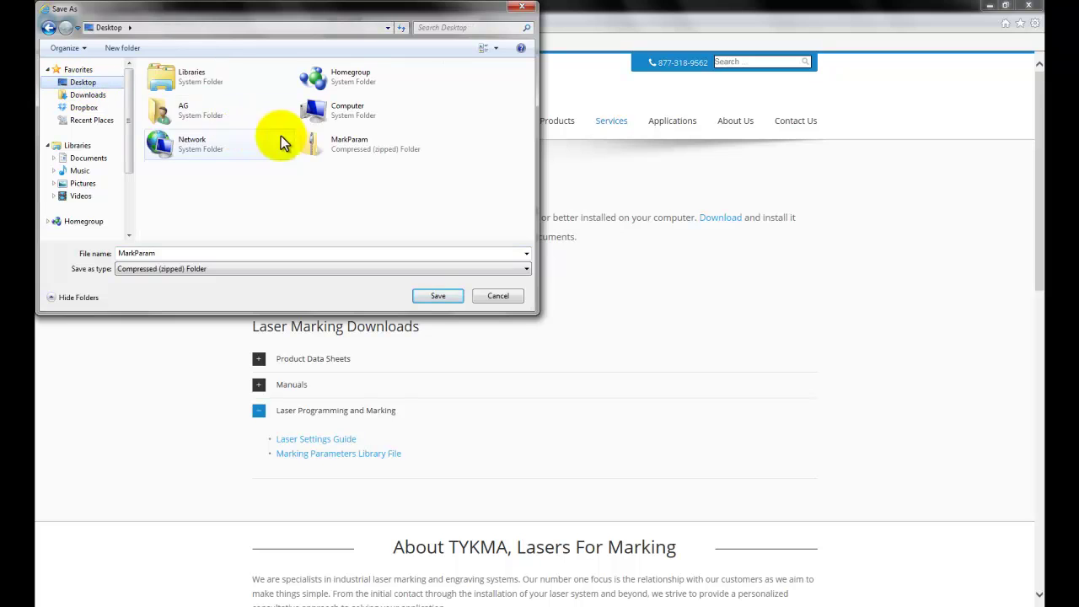
double_click(350, 146)
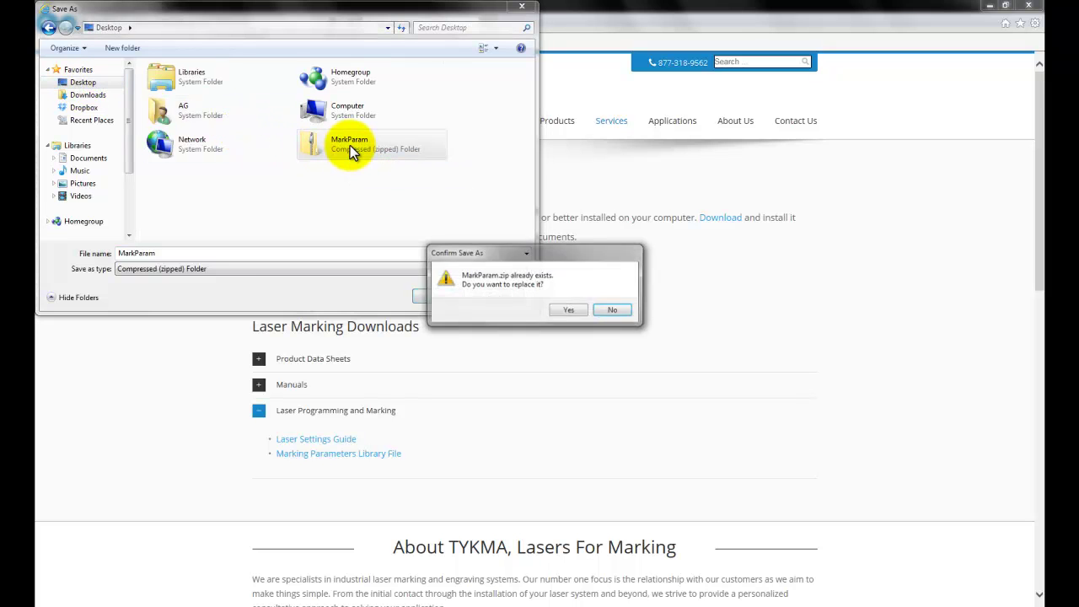
click(567, 311)
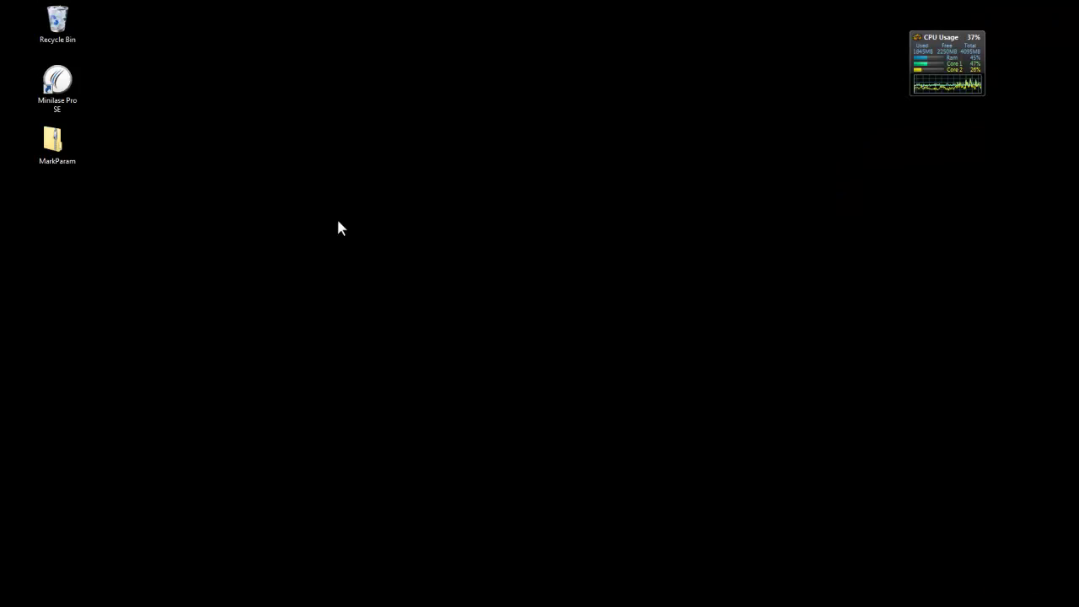
Extract MarkParam.lib from the MarkParam zip archive onto the desktop.
click(46, 147)
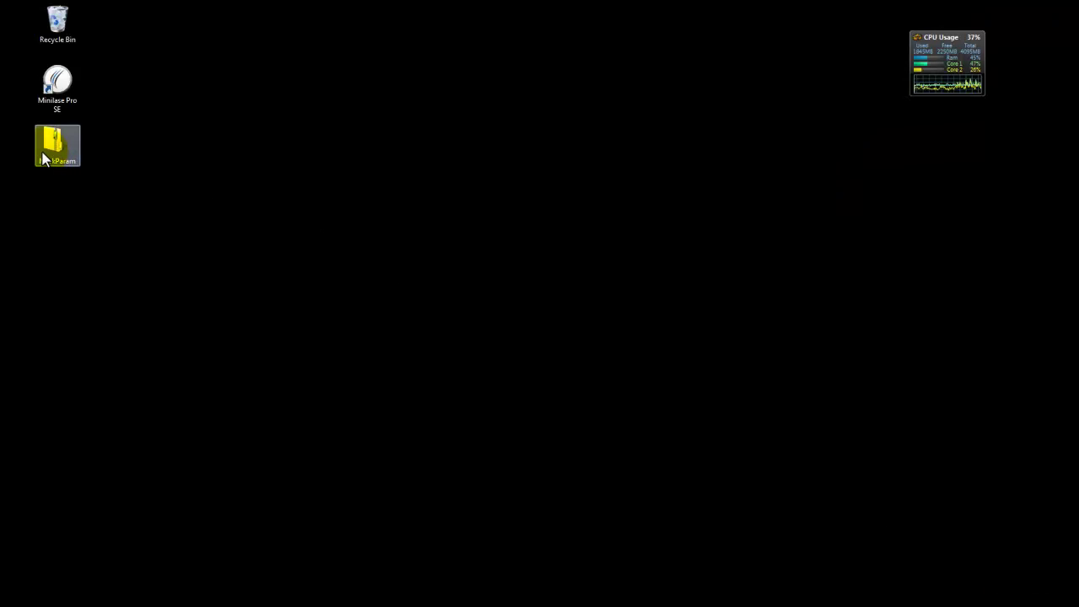
double_click(46, 147)
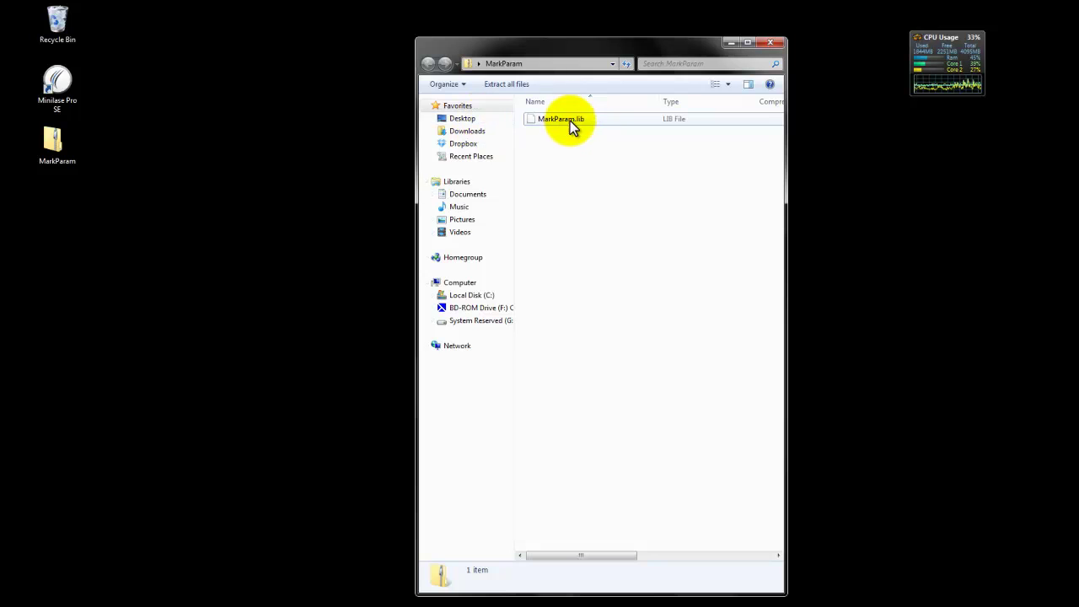
drag(570, 121, 359, 164)
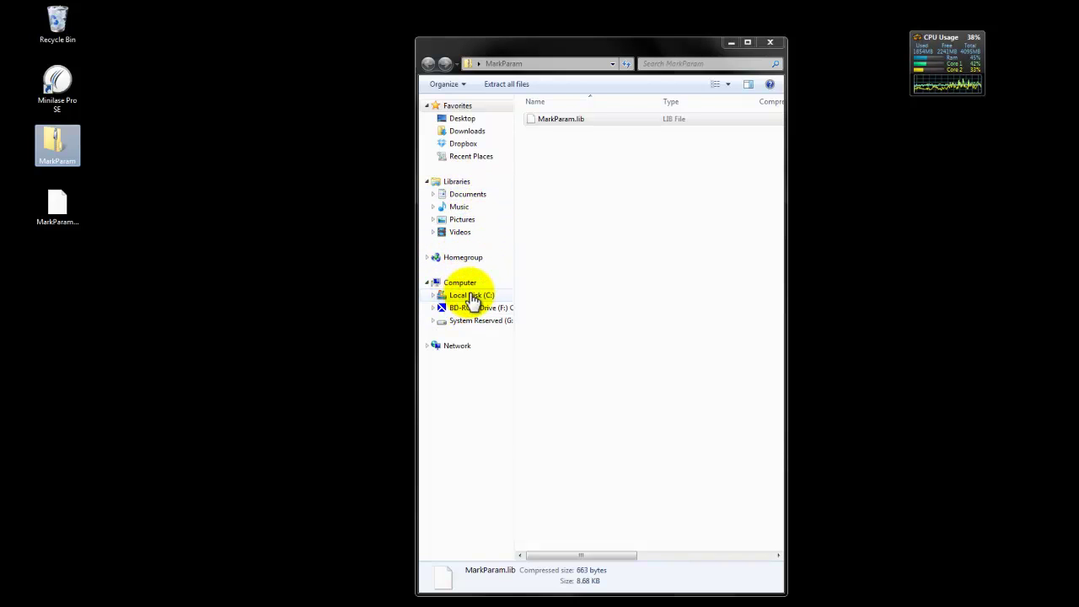
drag(56, 214, 57, 217)
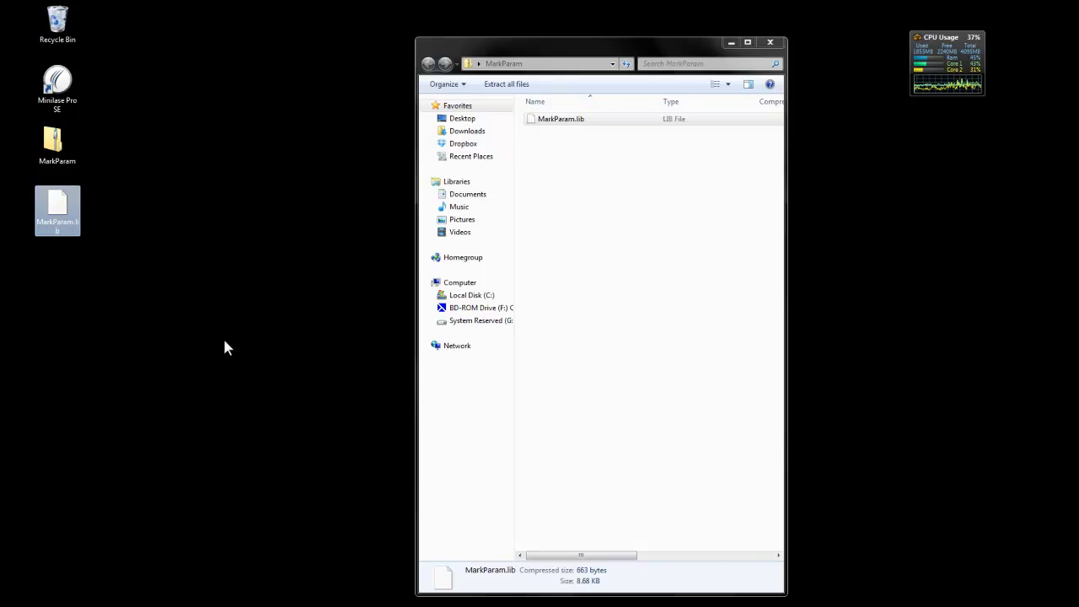
Move MarkParam.lib from the desktop into the PARAM folder of Minilase Pro SE under Program Files (x86), replacing the existing file, and close the folder window.
click(460, 295)
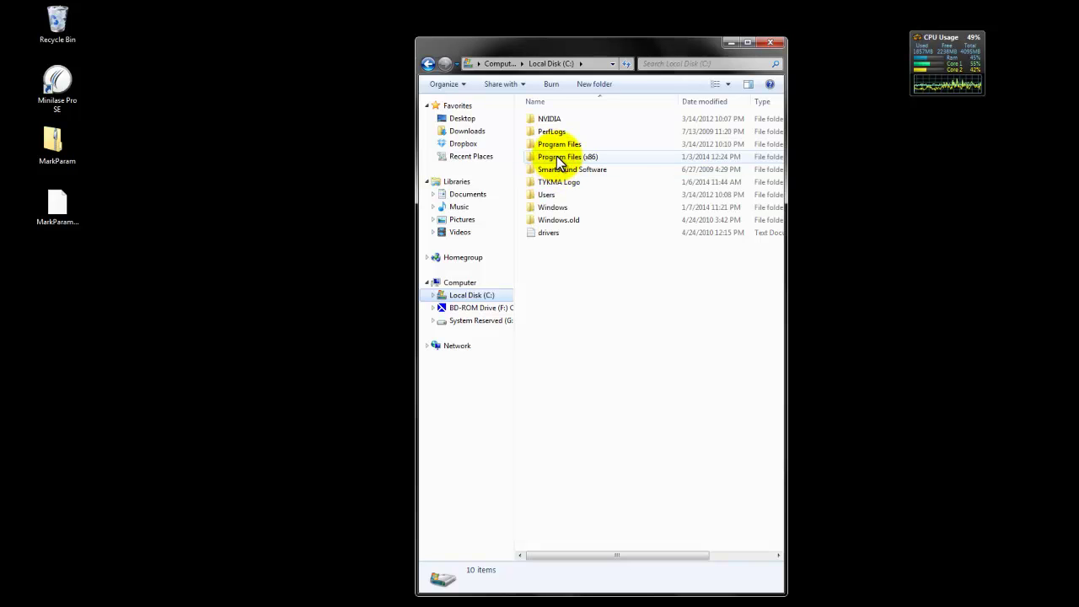
double_click(558, 157)
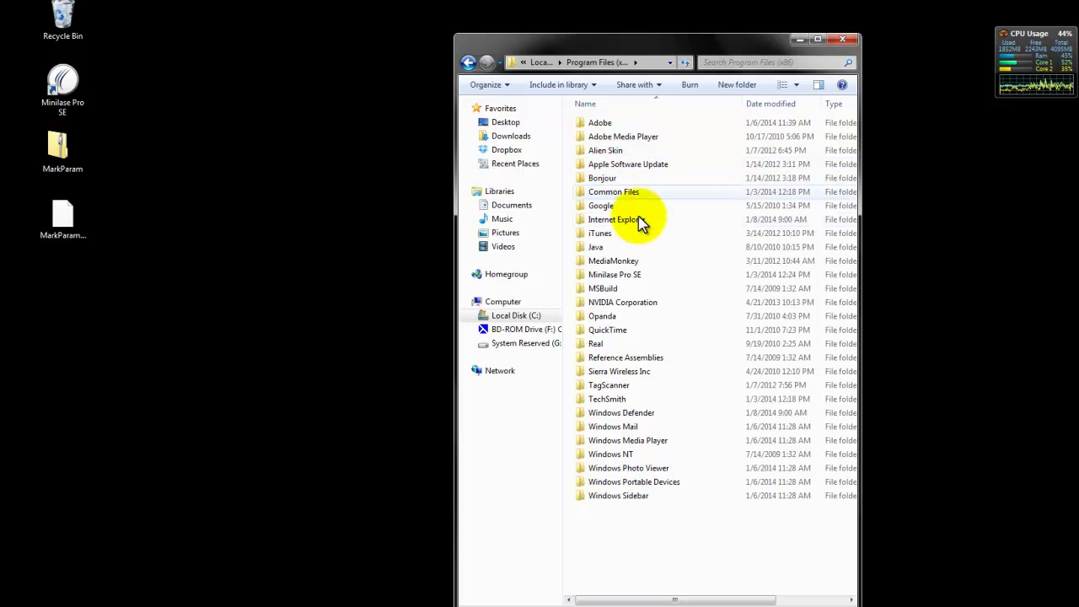
double_click(623, 275)
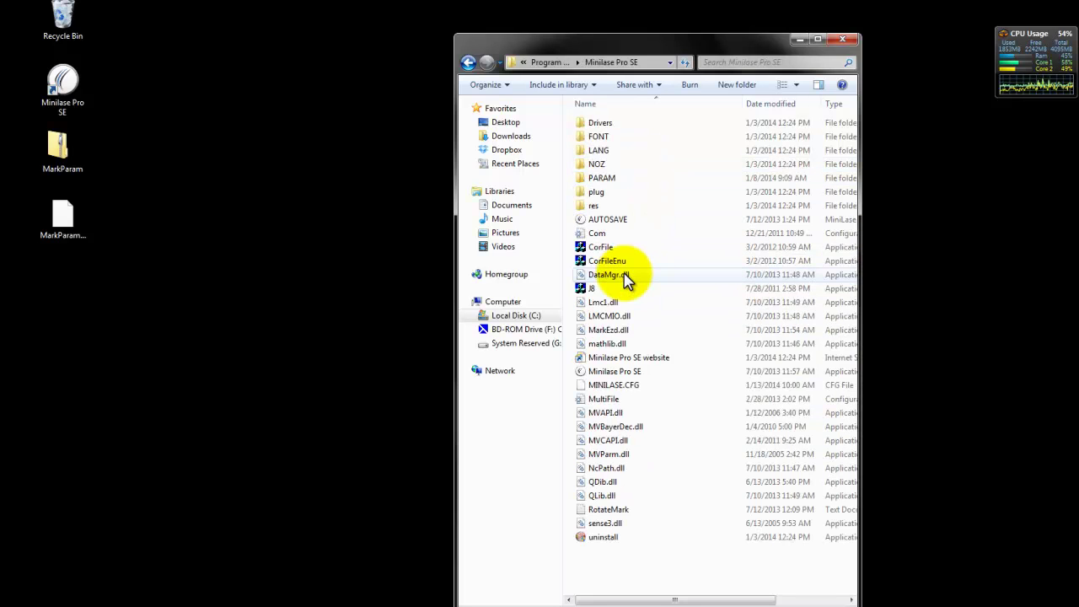
double_click(601, 182)
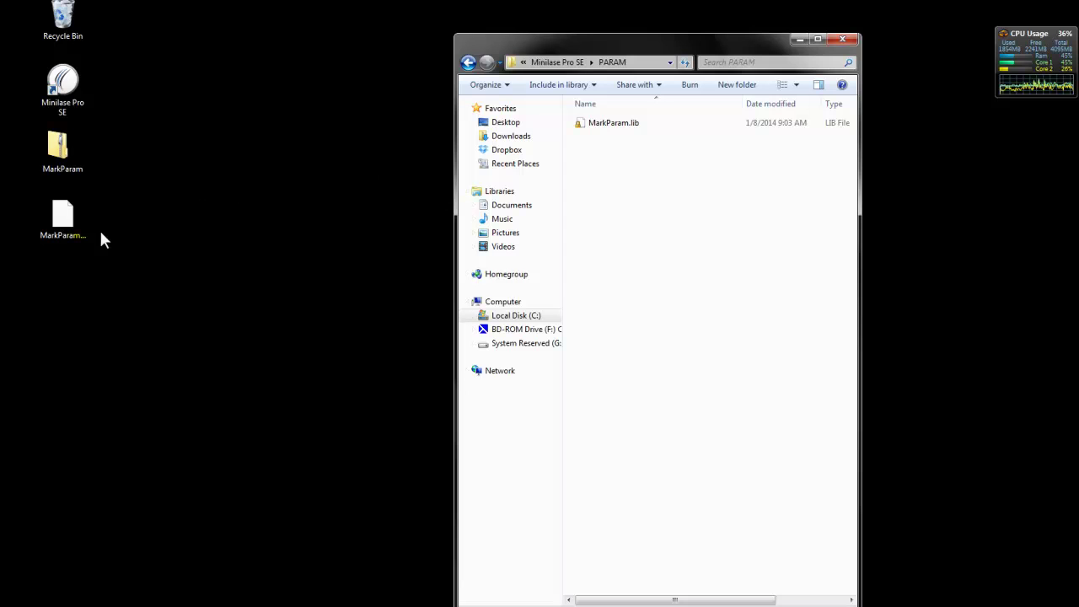
click(68, 226)
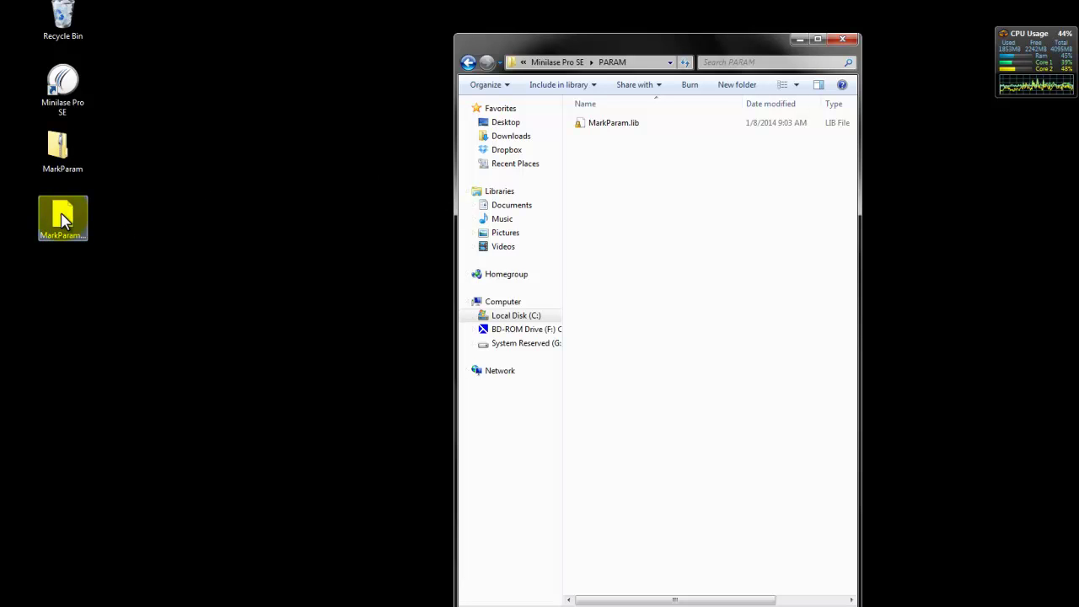
drag(68, 226, 599, 214)
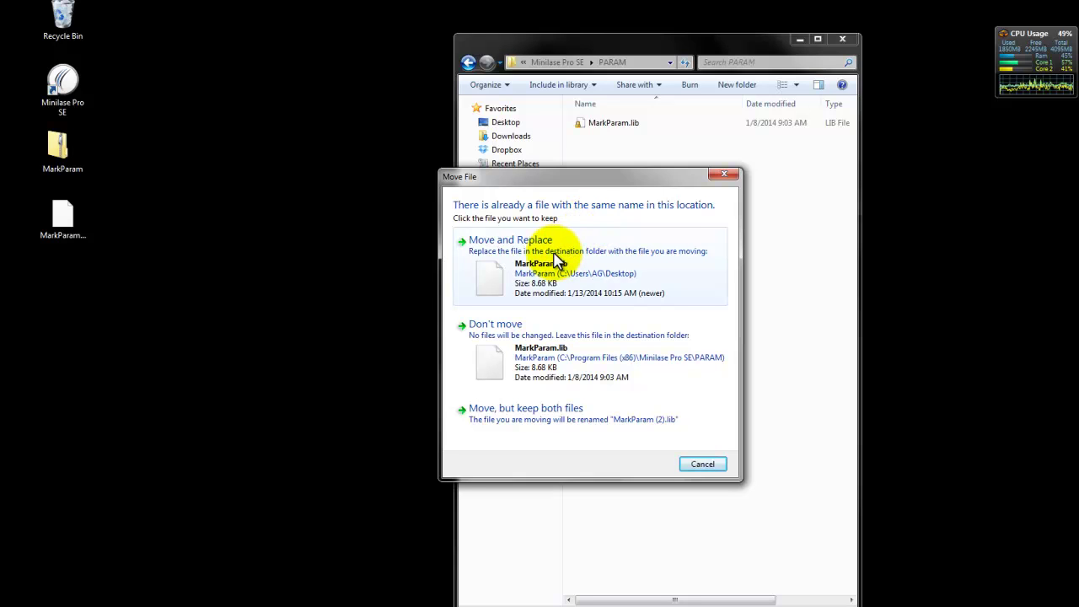
click(554, 256)
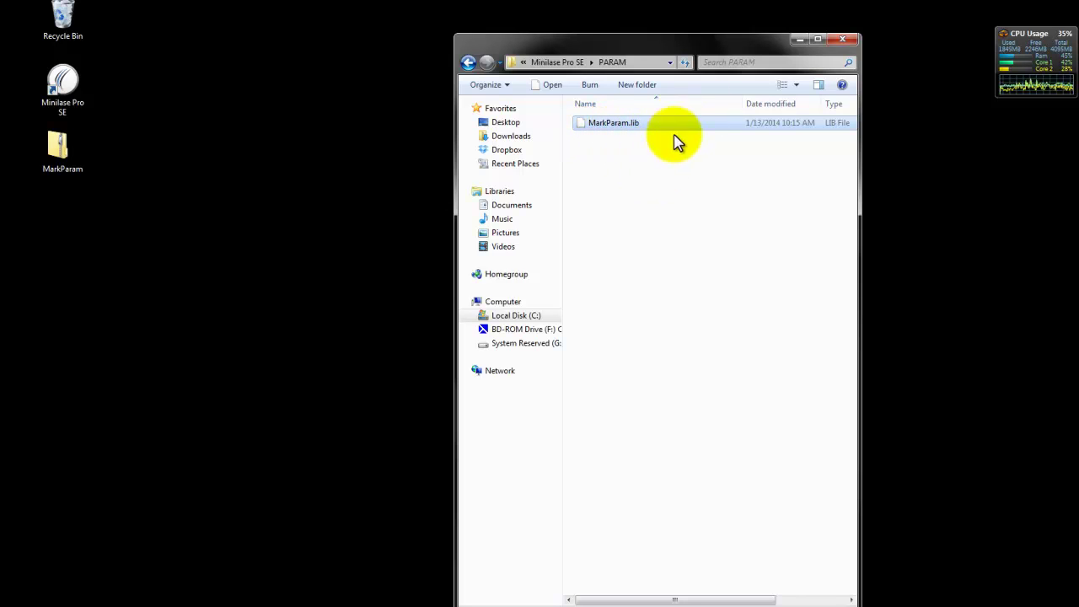
click(840, 43)
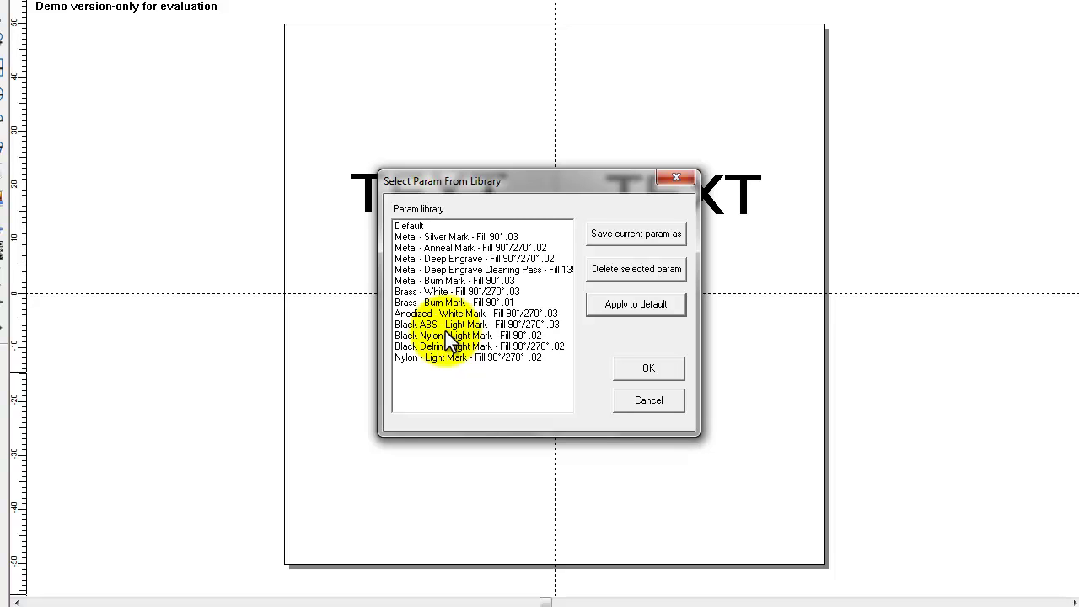
Apply the library preset Metal - Anneal Mark - Fill 90°/270° .02 to the black pen 0 in Minilase Pro SE.
drag(434, 180, 482, 230)
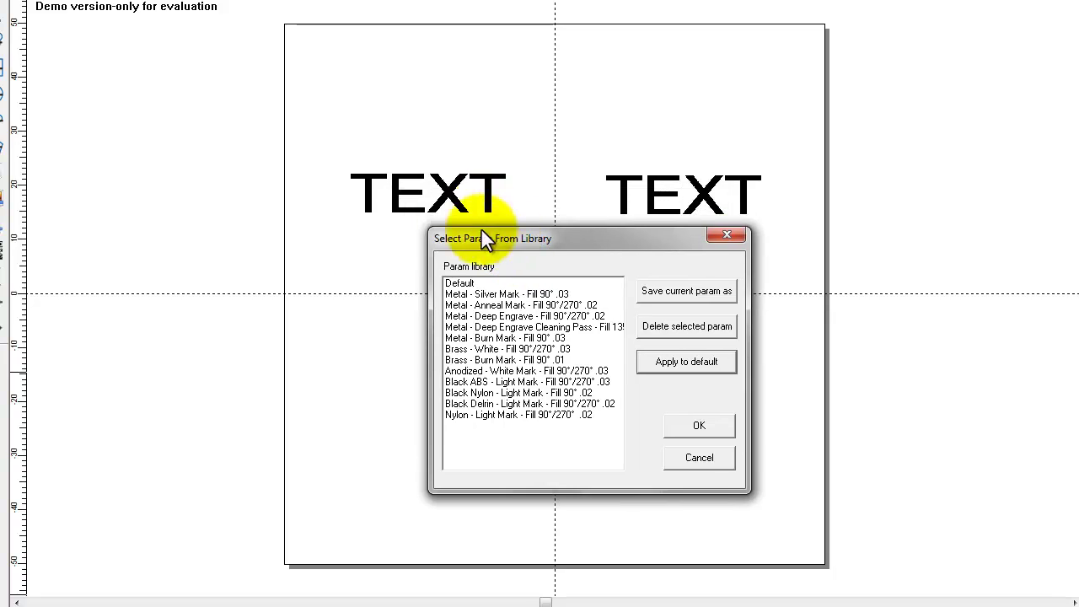
click(503, 305)
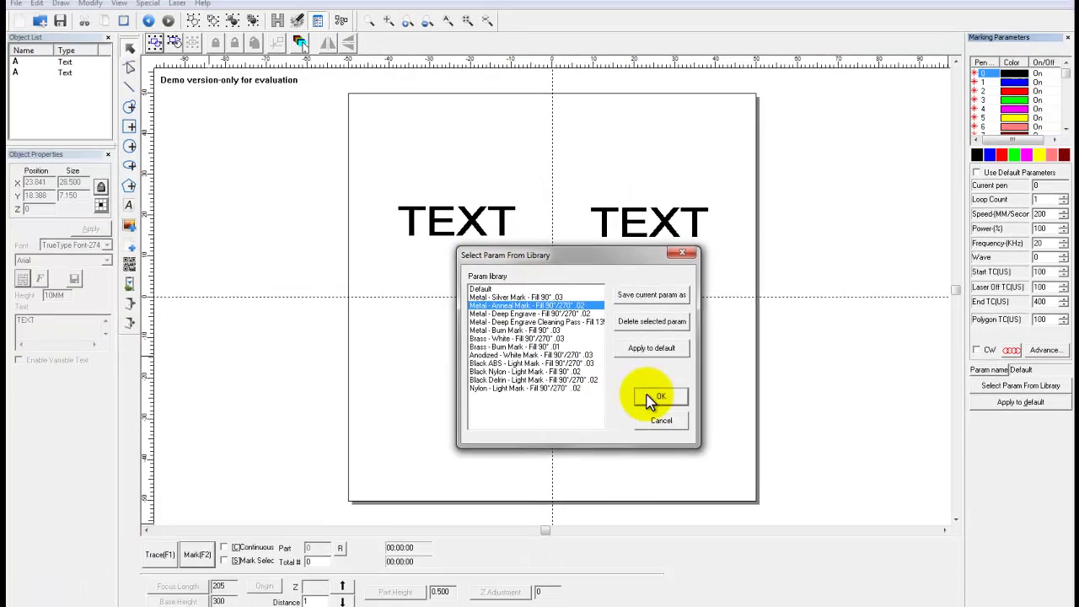
click(698, 425)
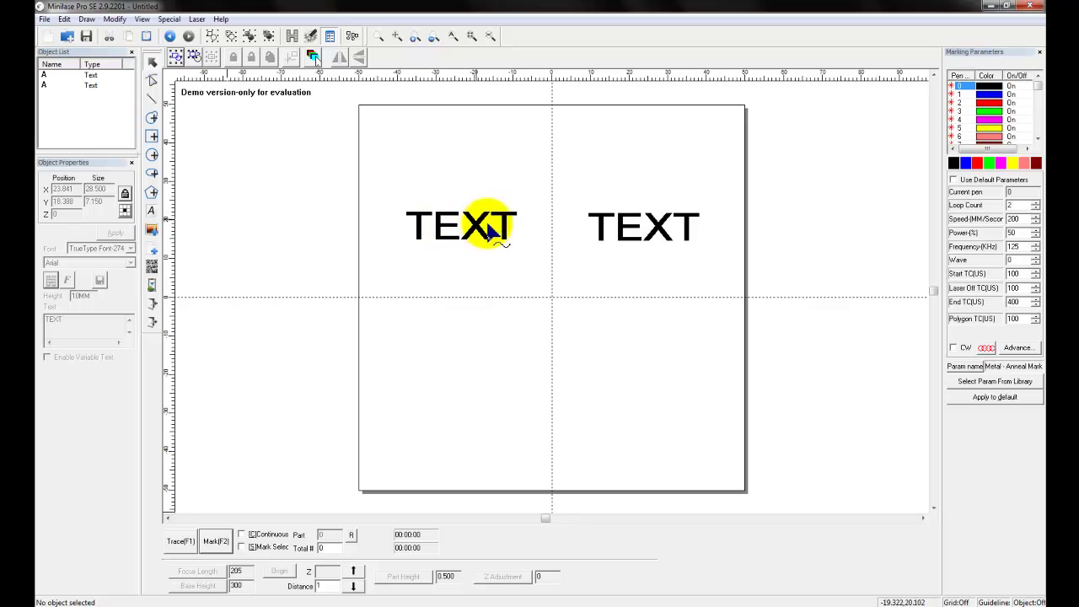
Disable the default parameters for the blue pen 1 and apply the library preset Metal - Burn Mark - Fill 90° .03 to it.
click(626, 232)
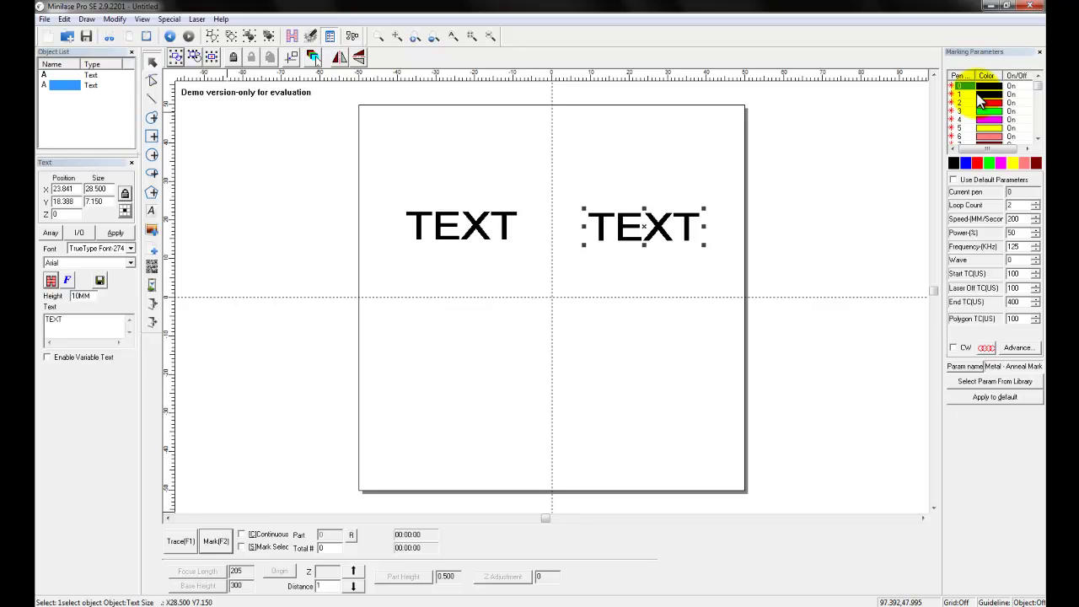
click(562, 168)
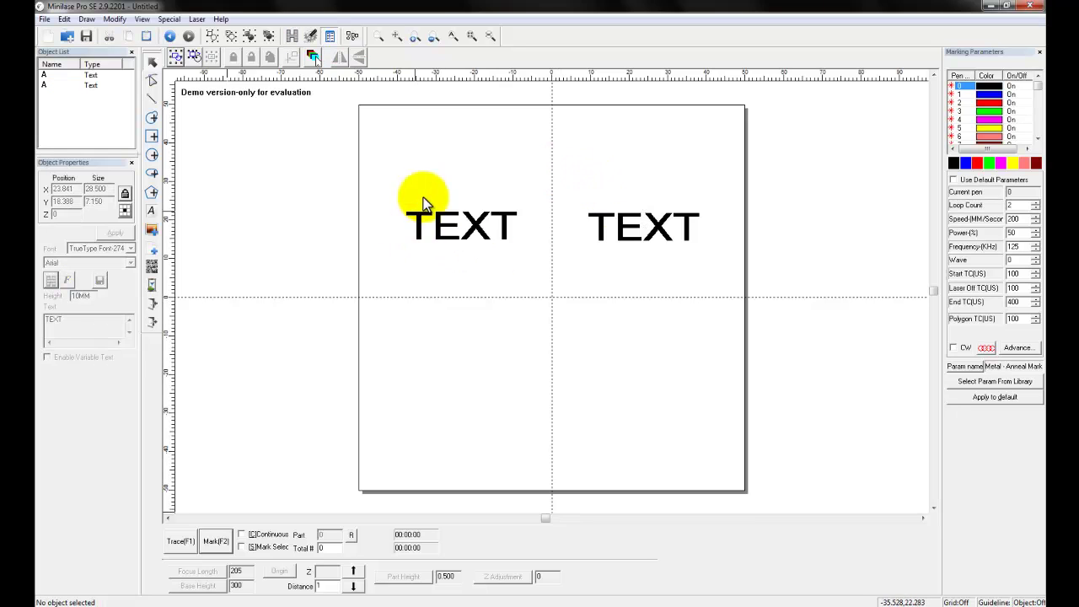
click(981, 95)
click(987, 96)
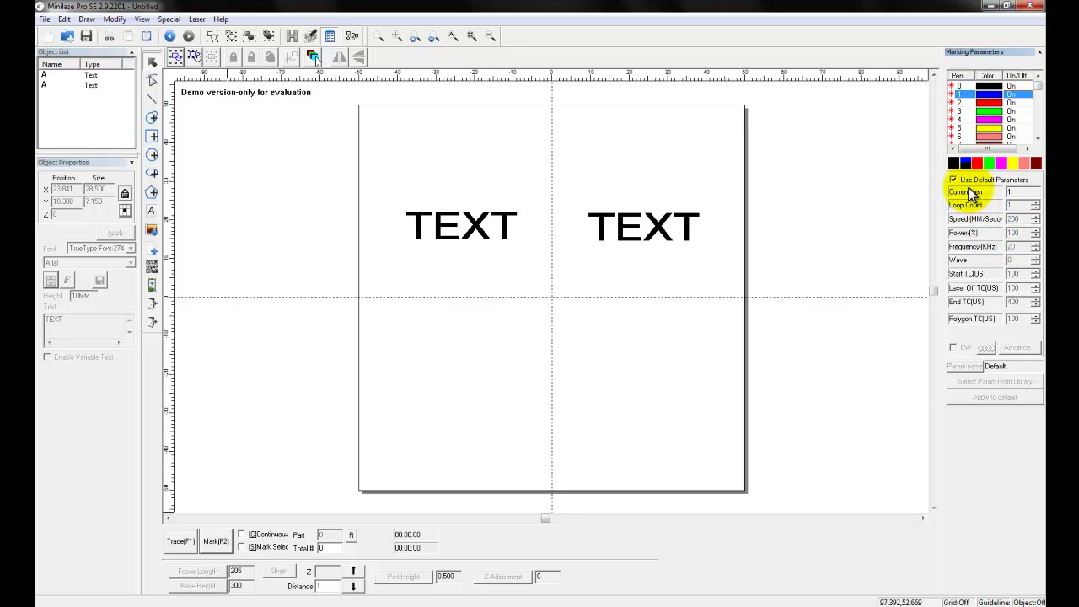
click(954, 181)
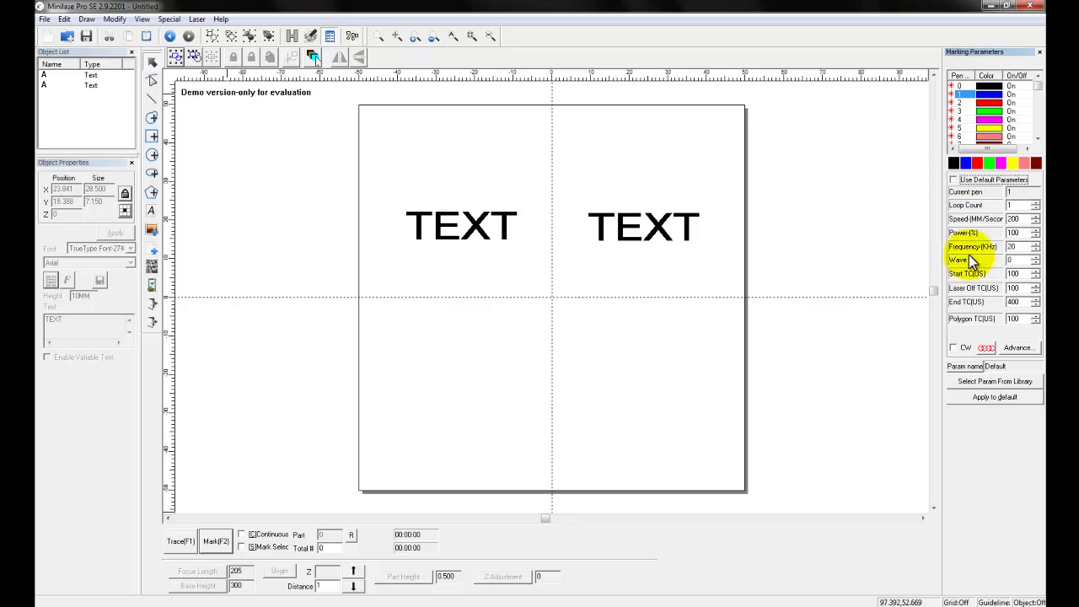
click(993, 381)
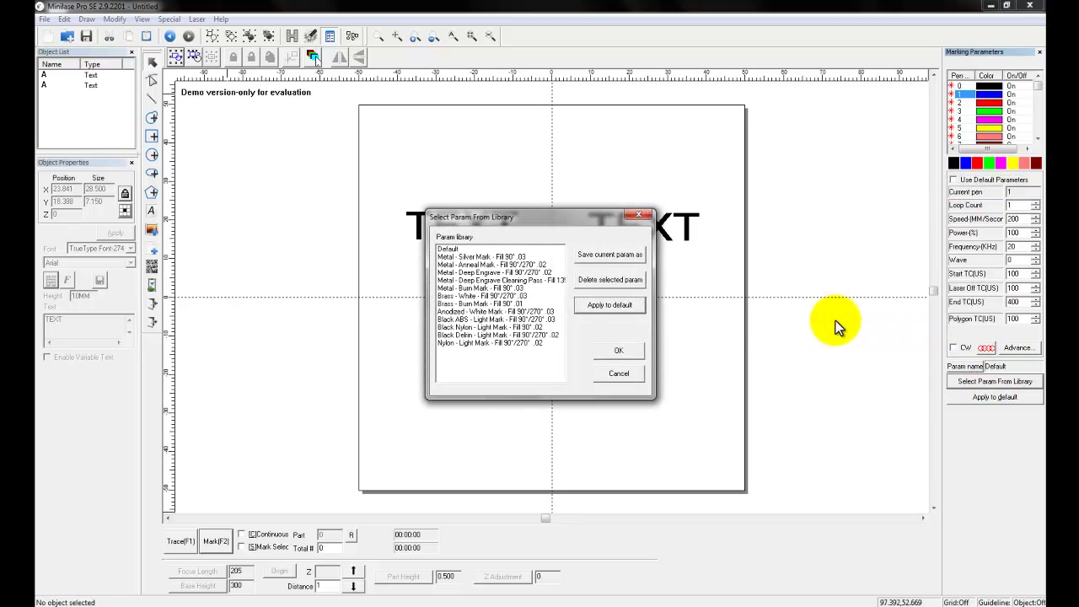
click(484, 289)
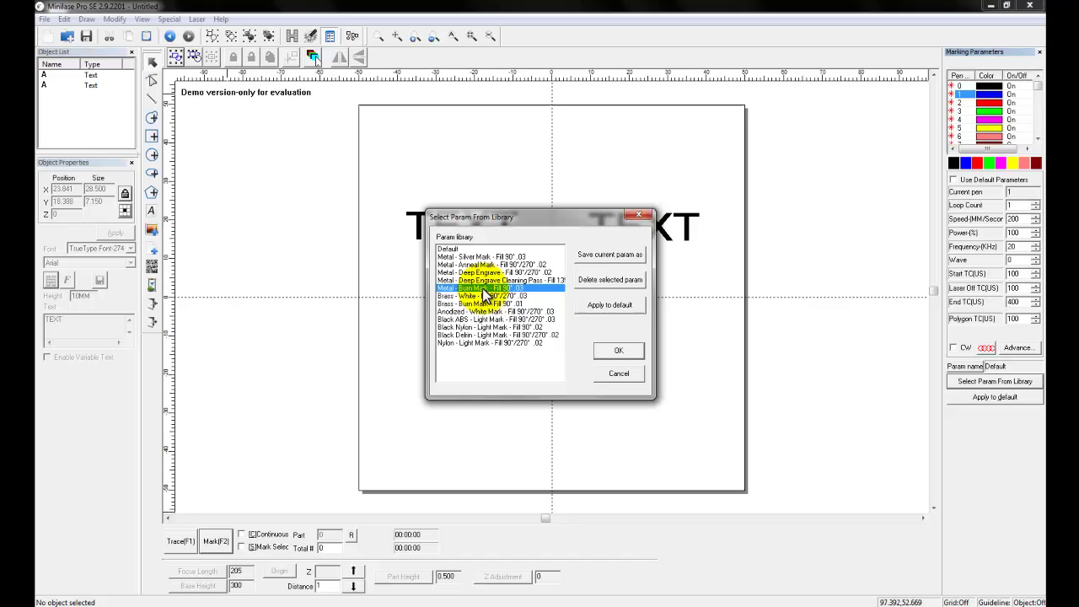
click(631, 353)
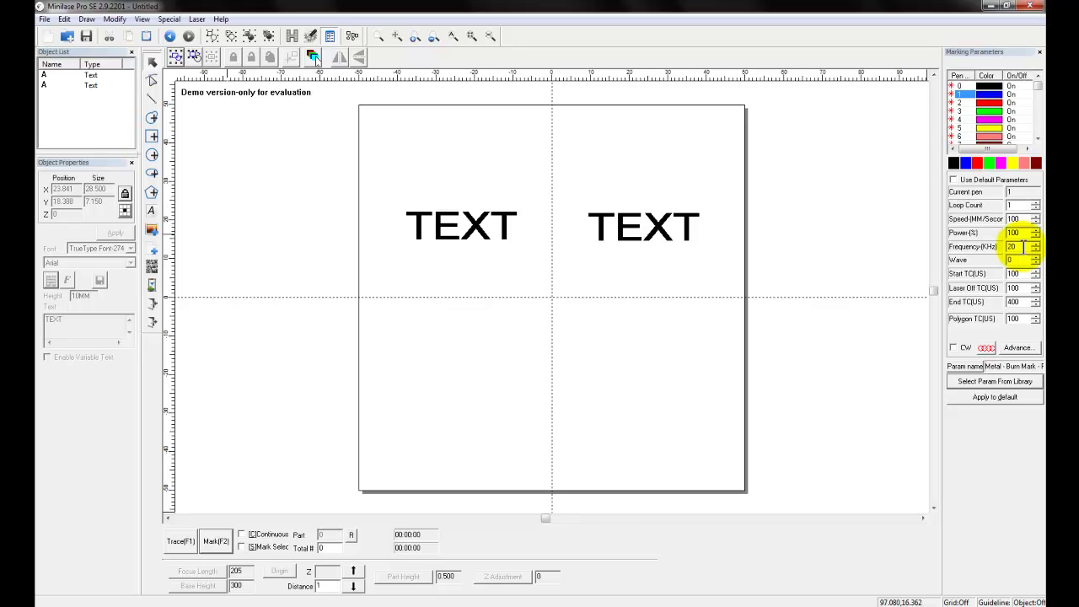
Compare the parameters of pens 0 and 1, and assign the blue pen 1 to the right-hand TEXT object.
click(988, 86)
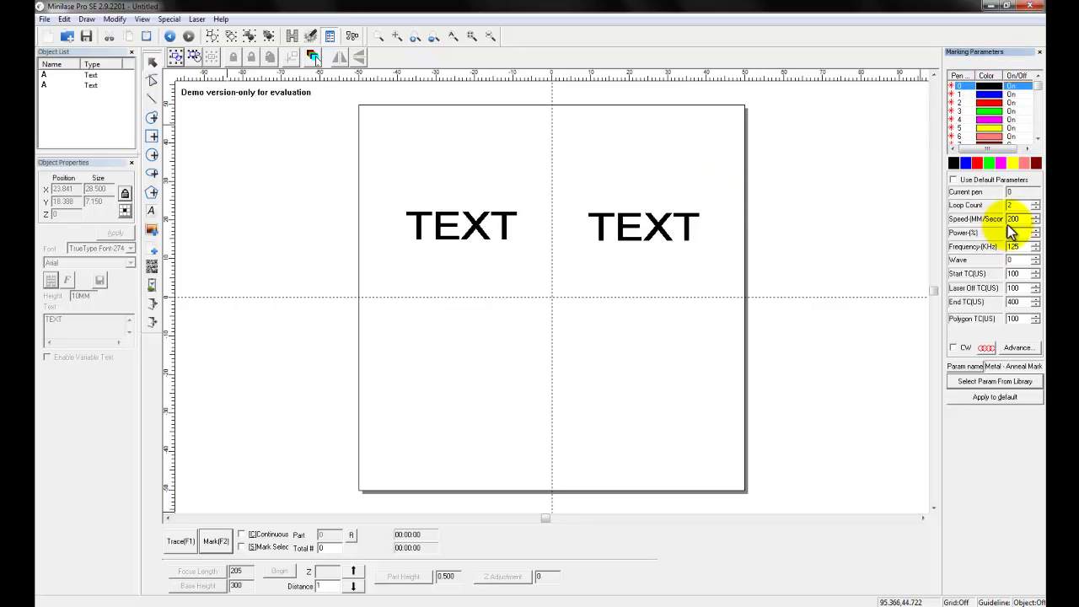
click(990, 94)
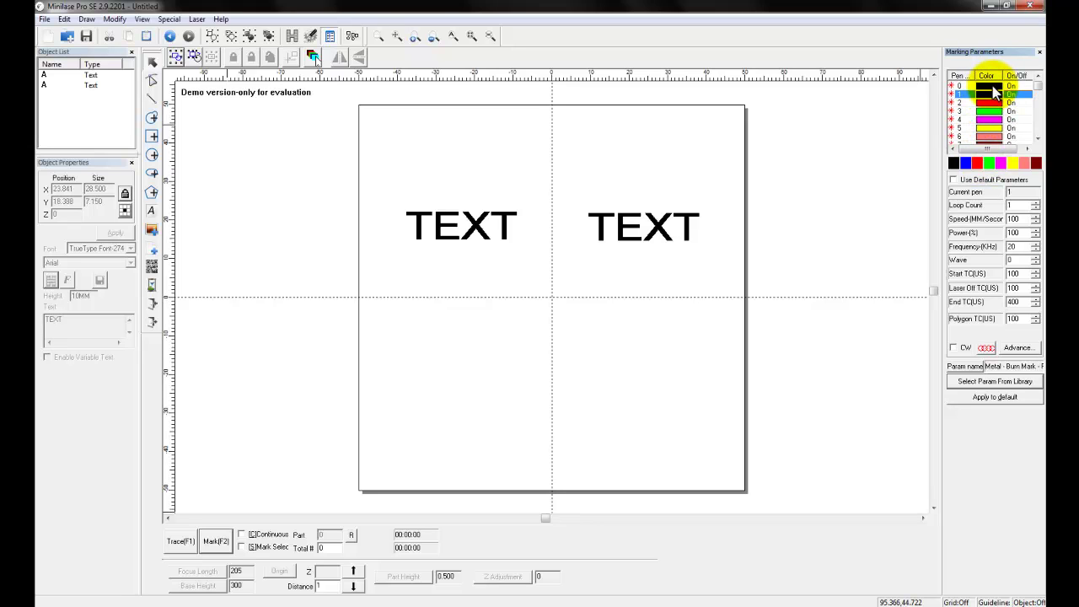
drag(570, 182, 723, 257)
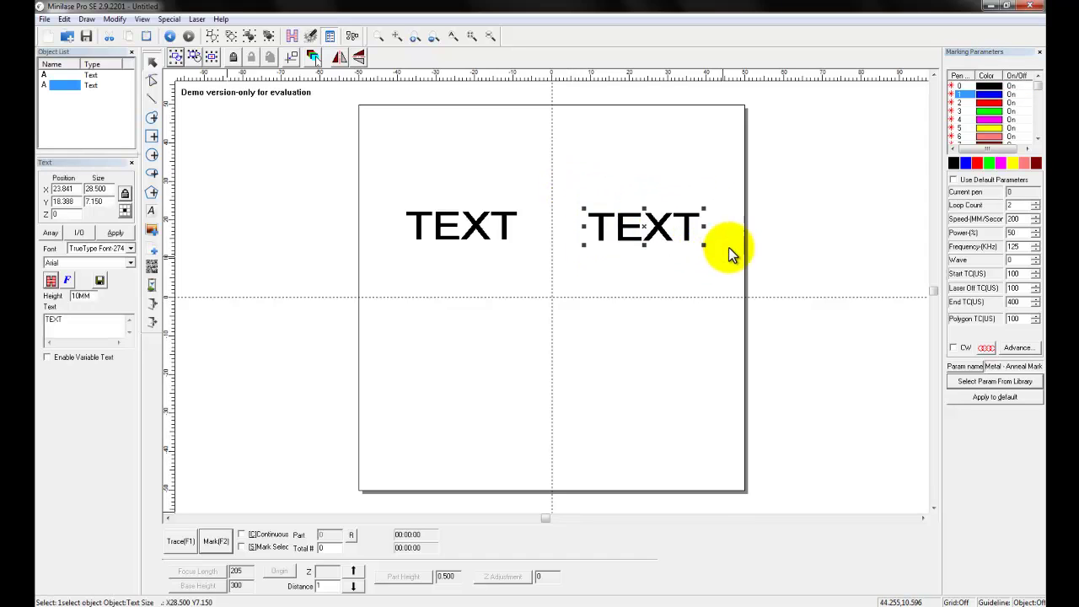
right_click(983, 92)
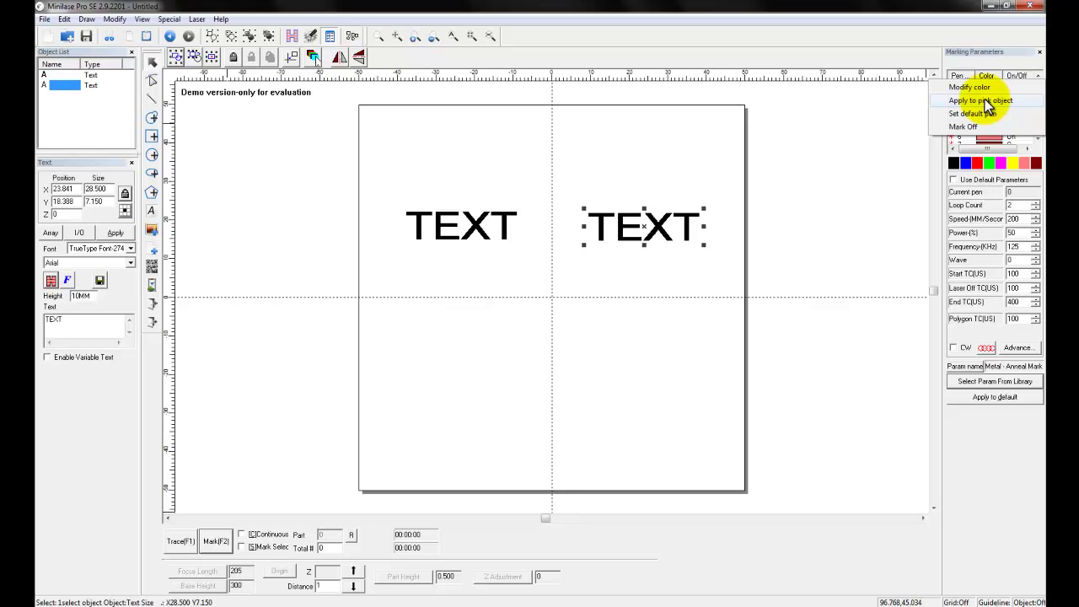
click(988, 102)
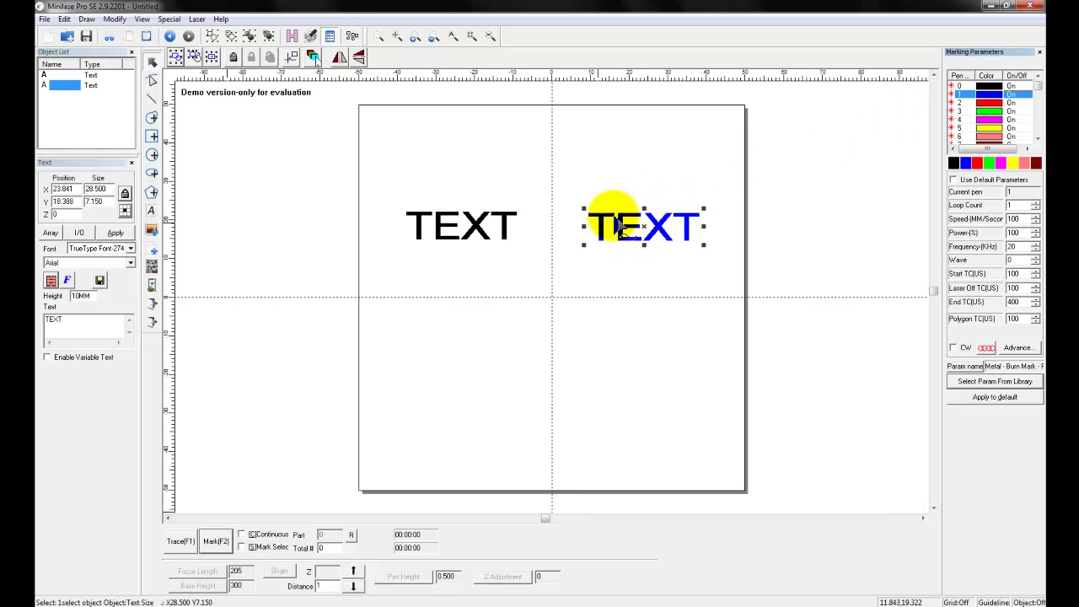
Compare the marking parameters of the black and blue TEXT objects by selecting each in turn.
click(510, 220)
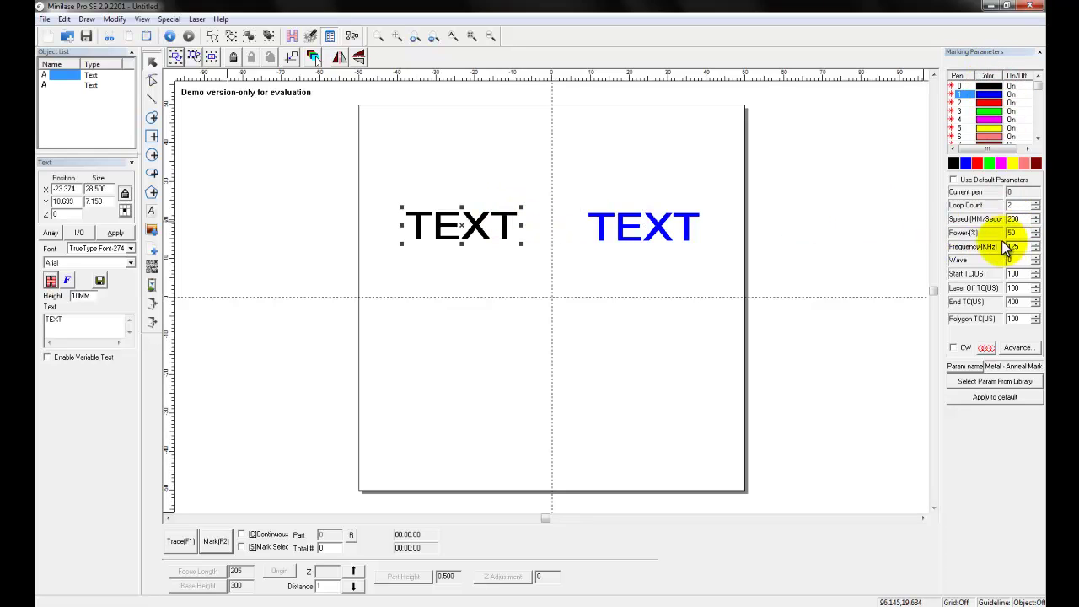
click(658, 232)
click(475, 234)
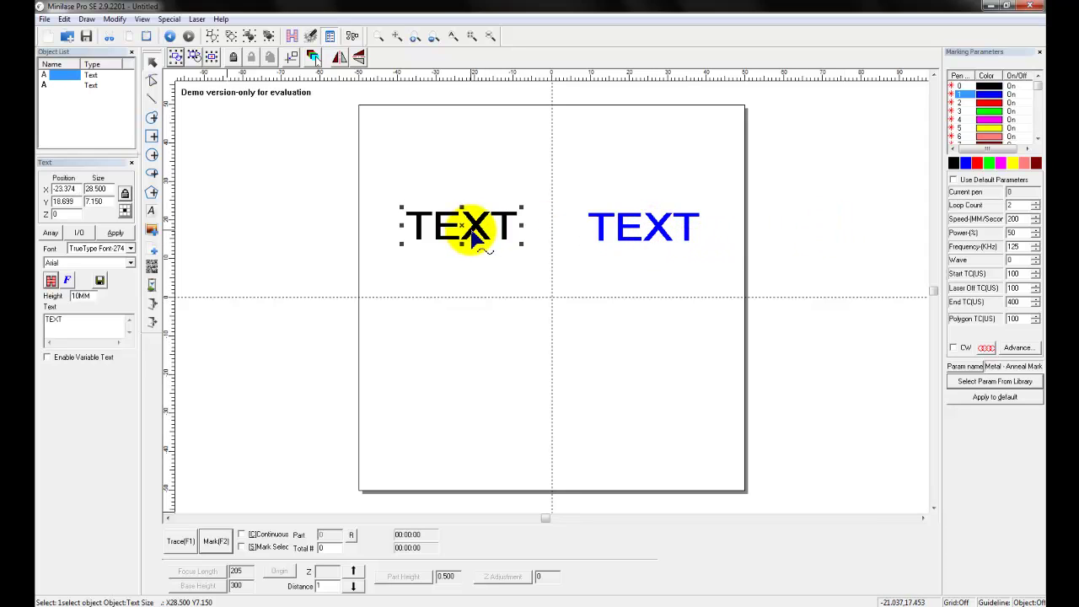
click(638, 220)
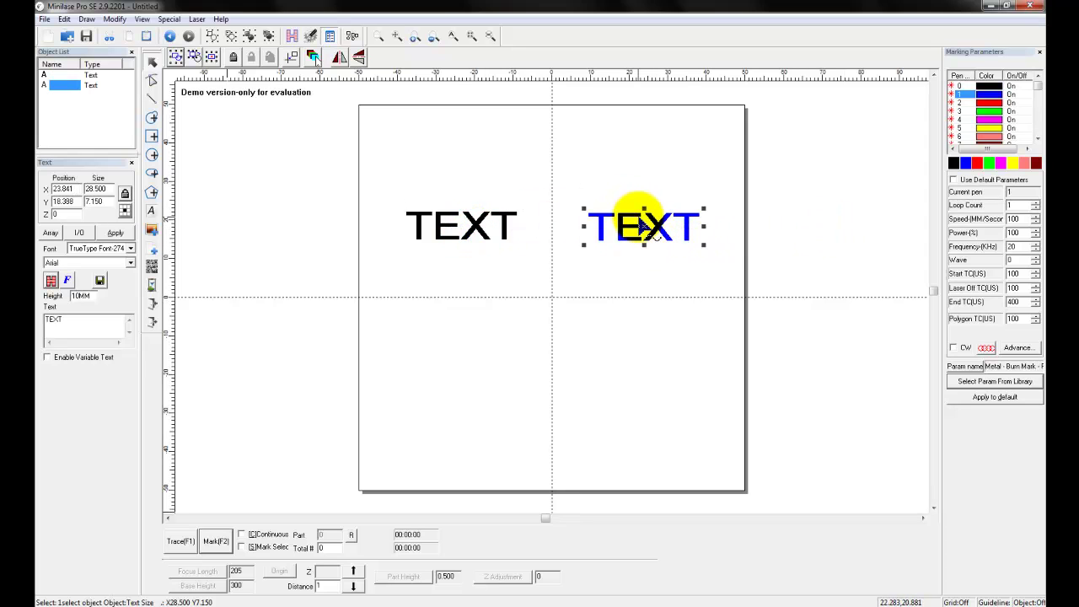
click(475, 236)
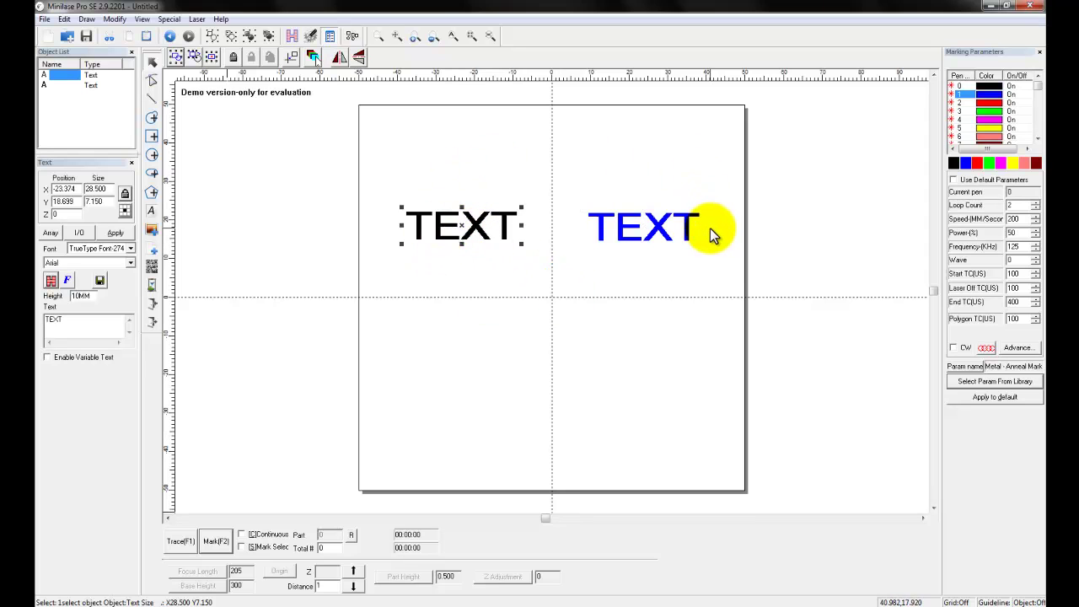
Examine the available pens and their colors in the marking parameters, from pen 0 to beyond pen 24.
click(979, 102)
click(640, 183)
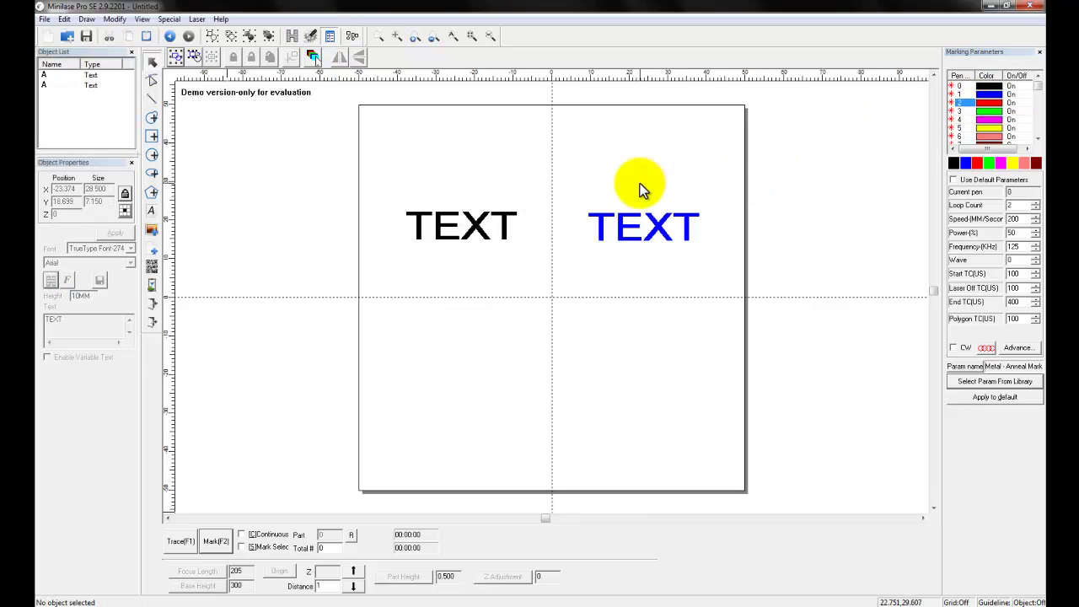
click(994, 119)
click(990, 102)
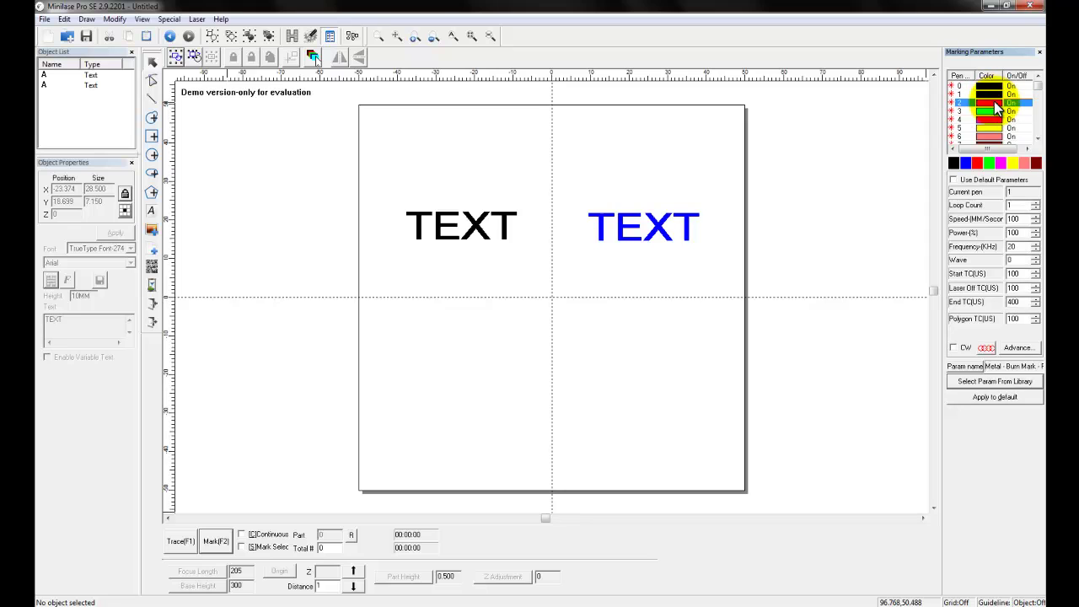
click(1037, 138)
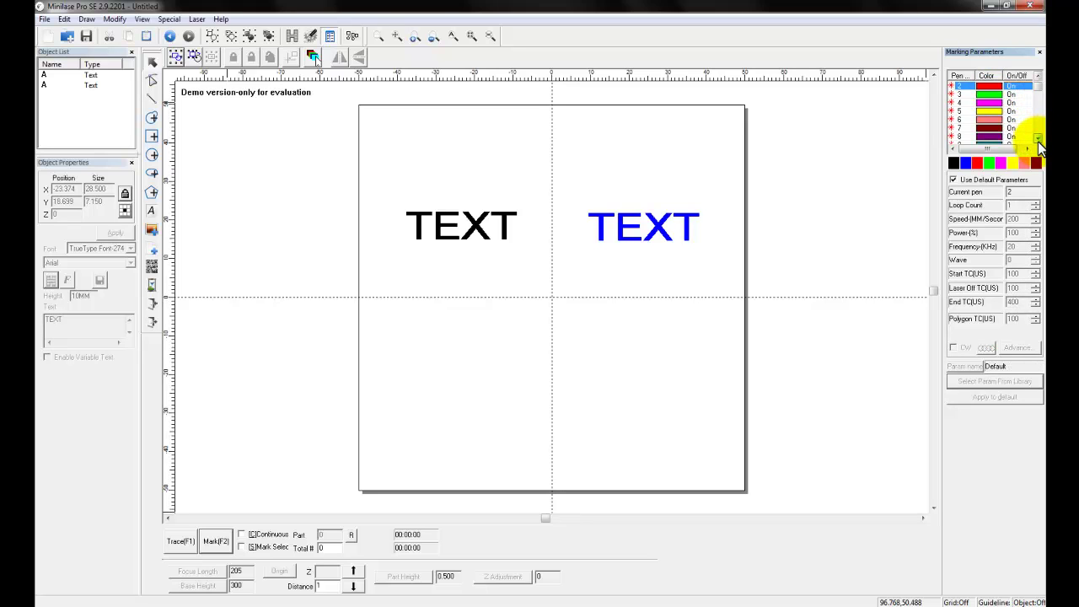
click(1038, 138)
click(1037, 138)
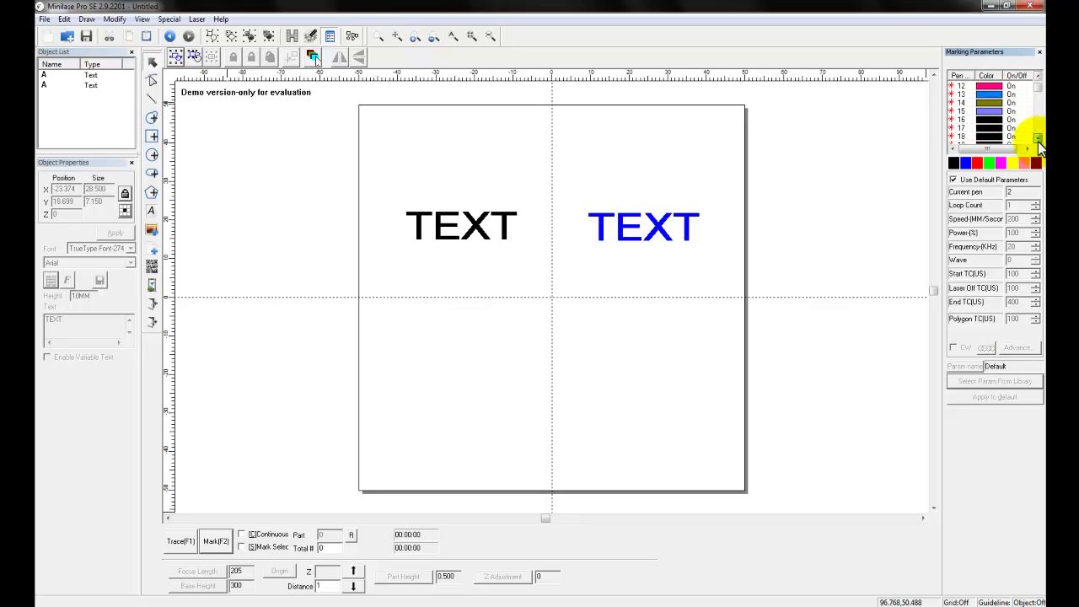
click(1037, 138)
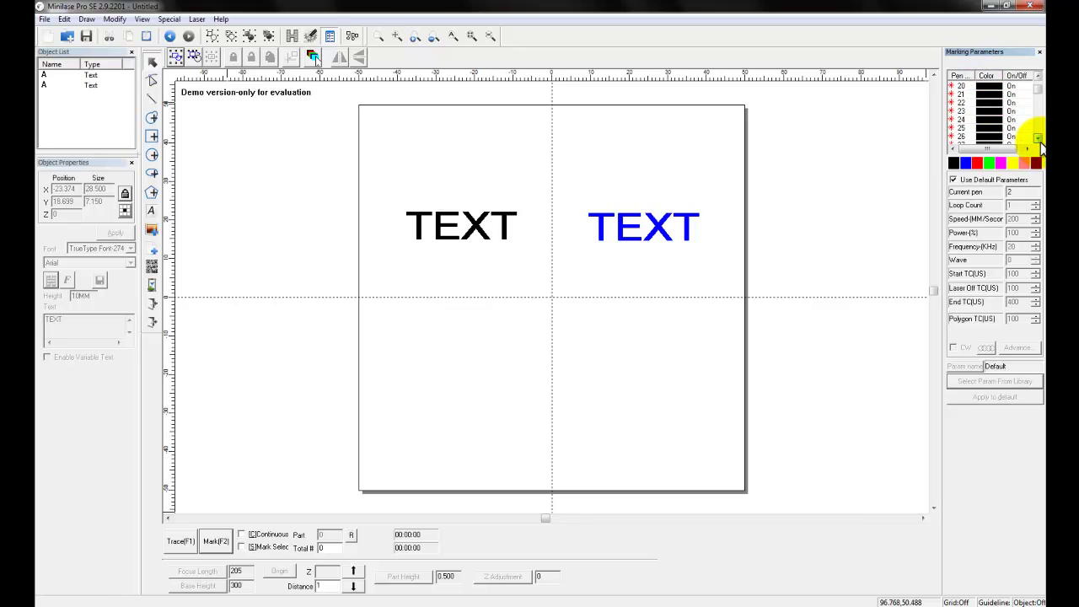
click(1038, 139)
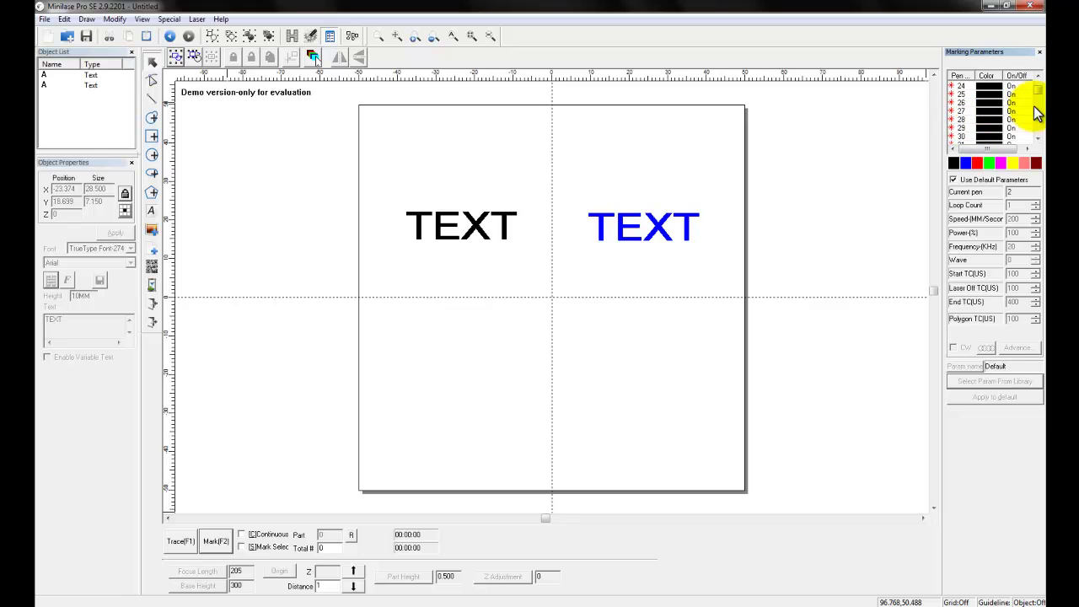
scroll(1030, 109, up, 8)
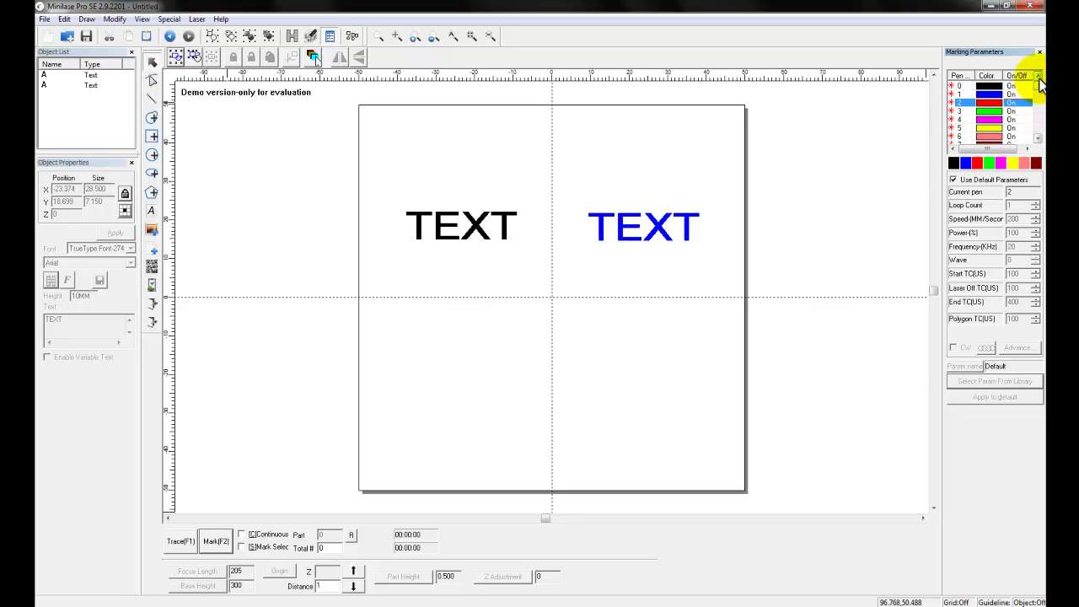
Try a muted purple as the color of pen 4.
double_click(991, 119)
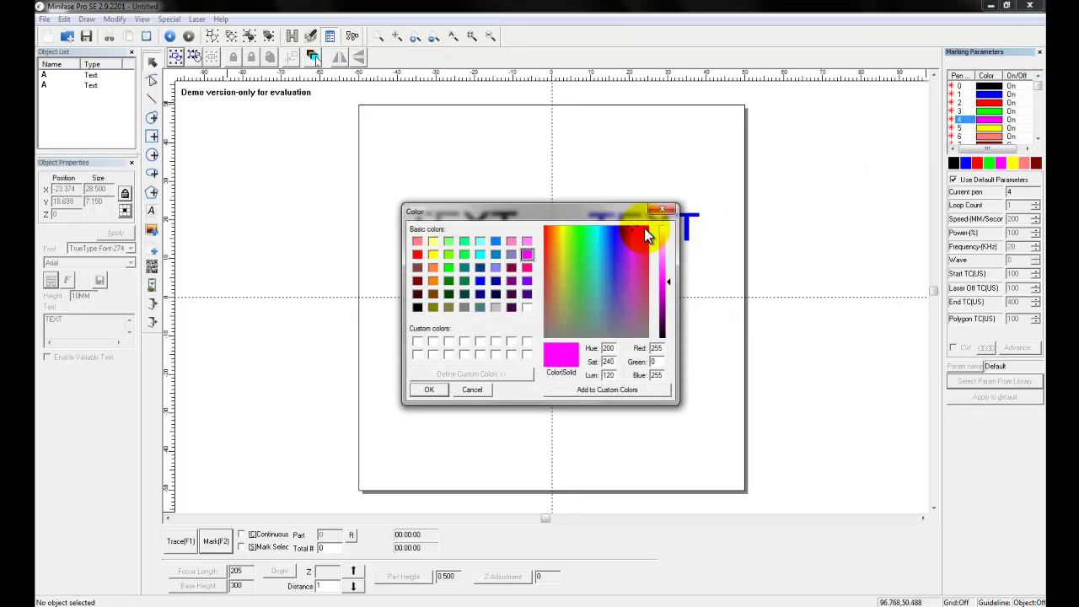
click(634, 253)
mouse_move(627, 280)
mouse_down()
mouse_move(616, 281)
mouse_move(626, 301)
mouse_up()
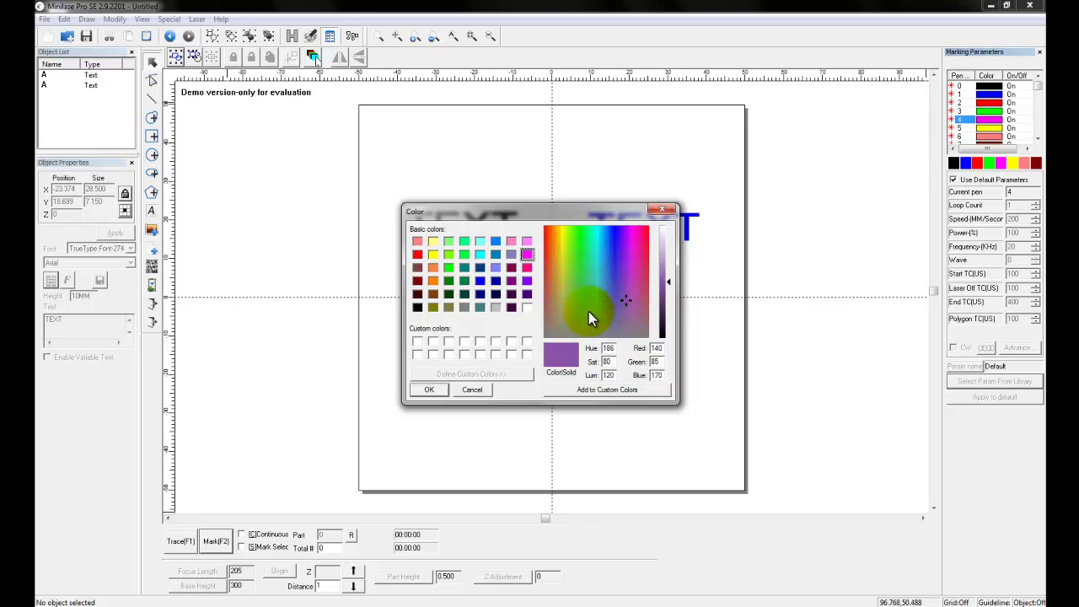
click(472, 390)
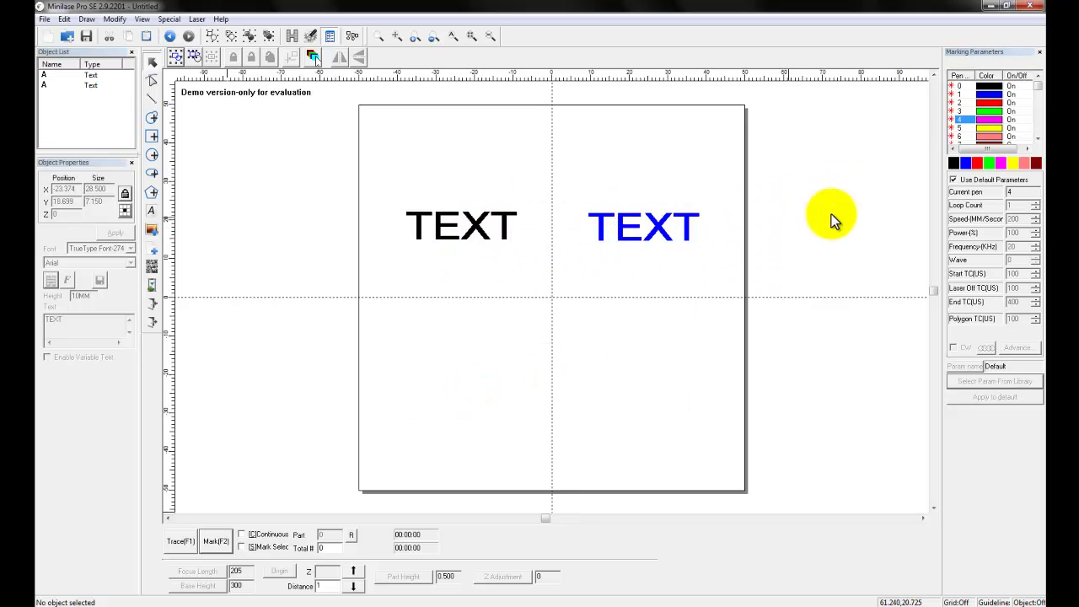
Try the green pen 3 on the right-hand TEXT object and reassign the blue pen 1 to it.
click(667, 232)
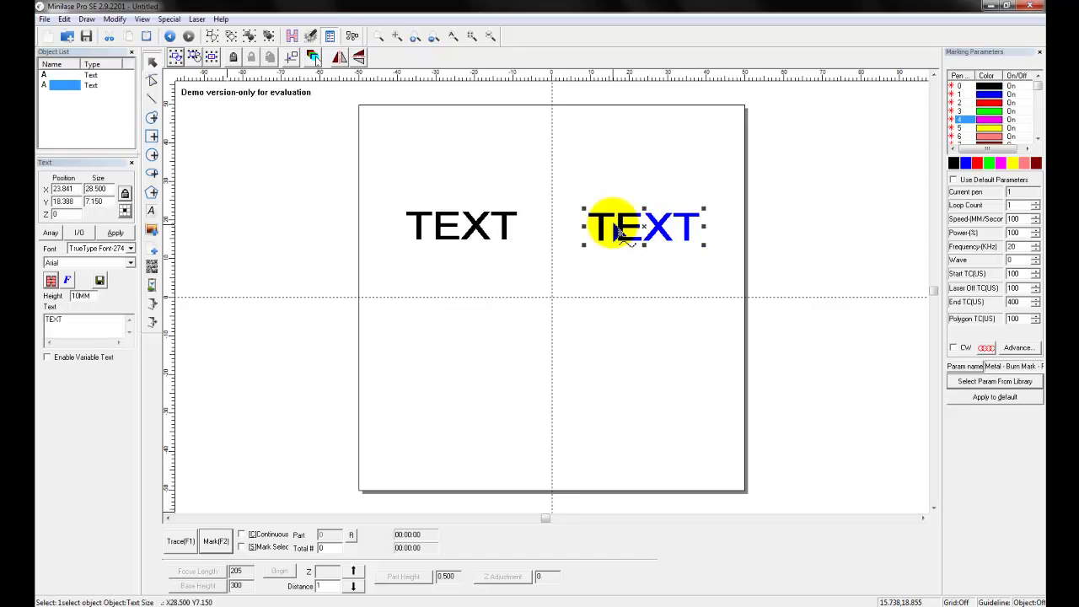
click(988, 164)
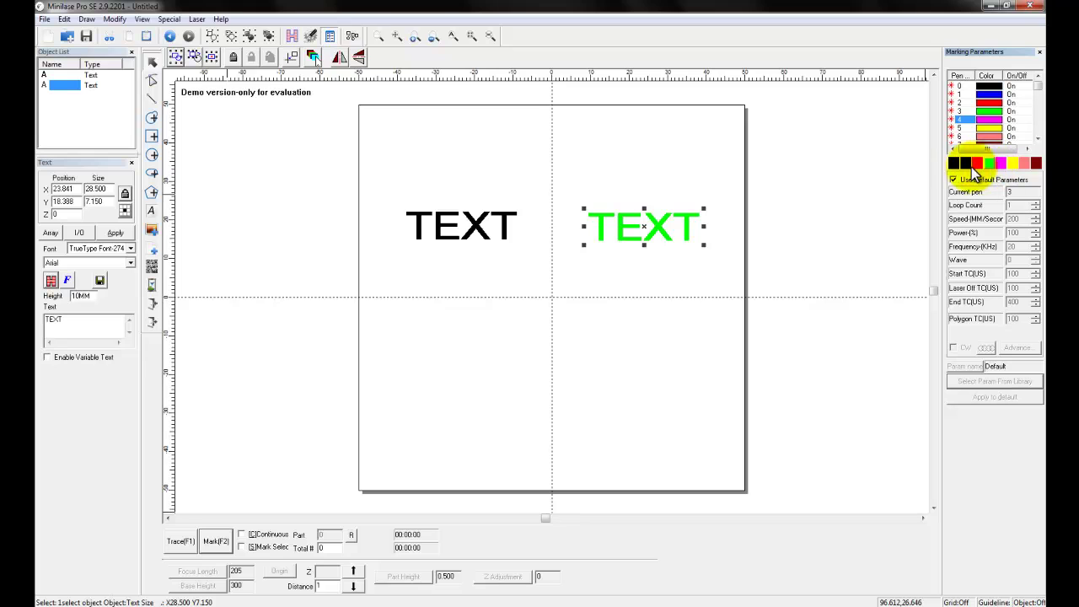
click(965, 164)
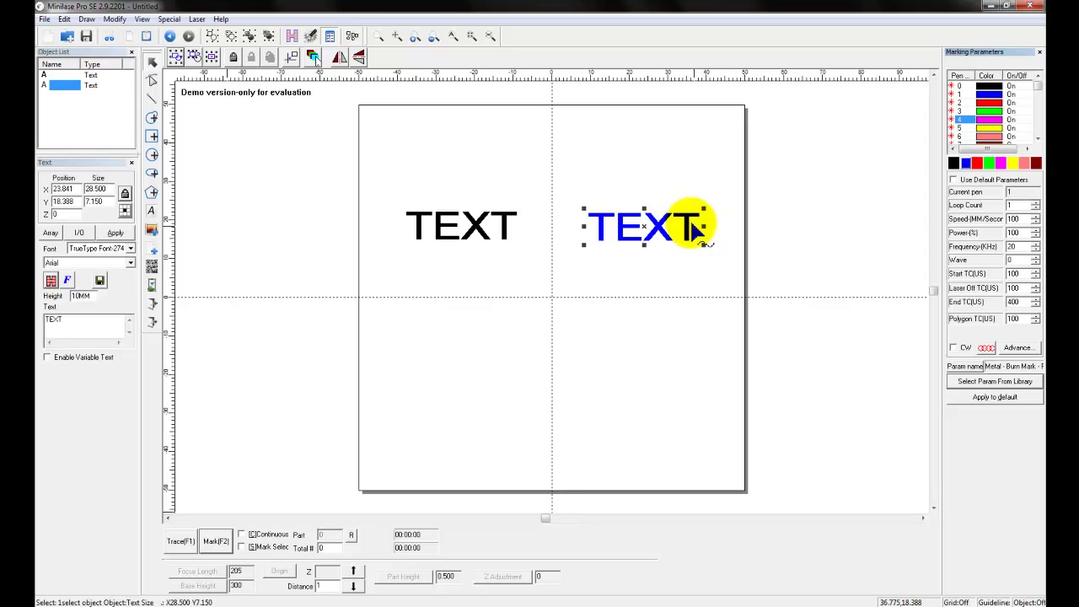
Open the fill settings of the left-hand black TEXT object, keeping the text visible beside the dialog.
click(506, 225)
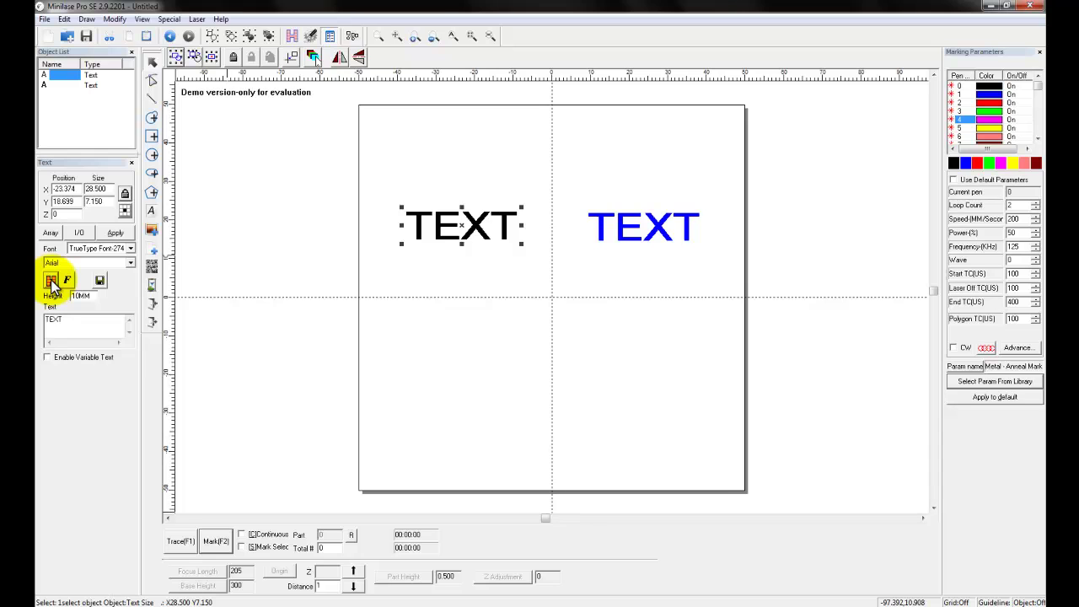
click(51, 281)
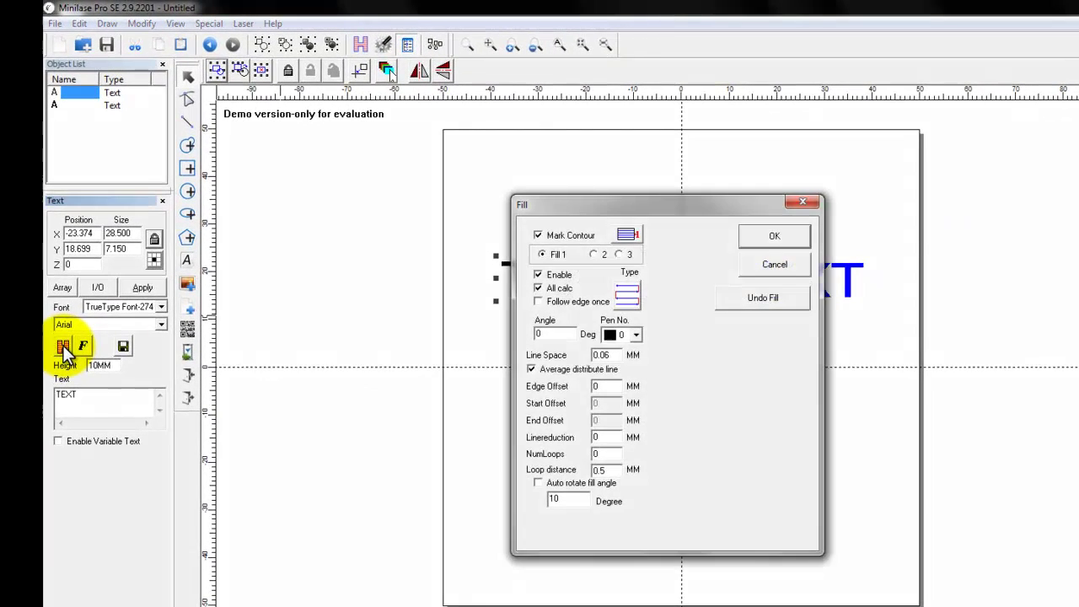
drag(590, 210, 257, 221)
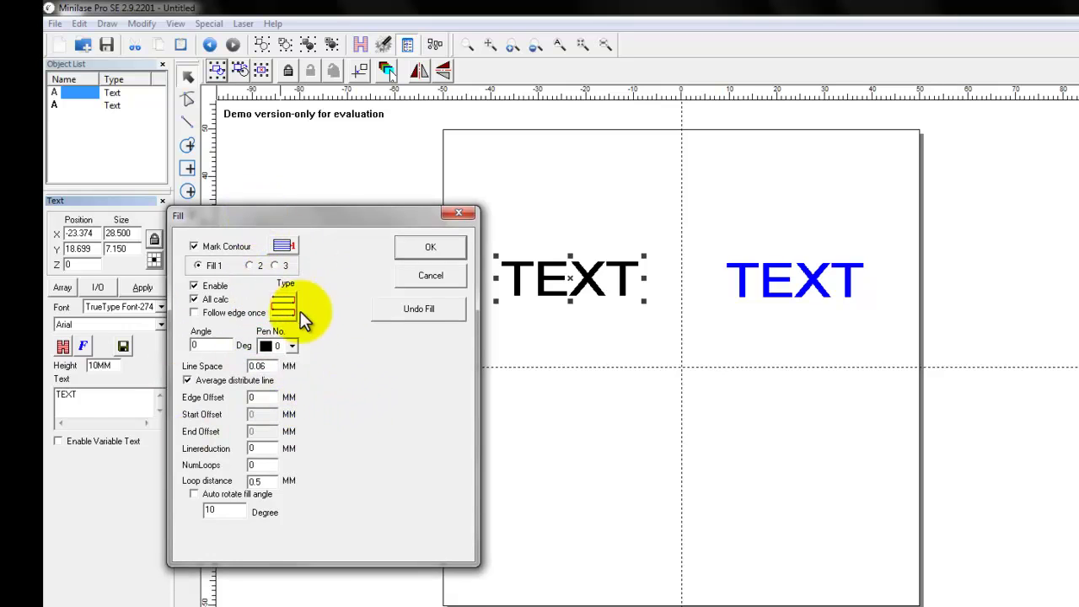
Examine the available fill pens and compare the settings of Fill 1, Fill 2 and Fill 3.
click(291, 346)
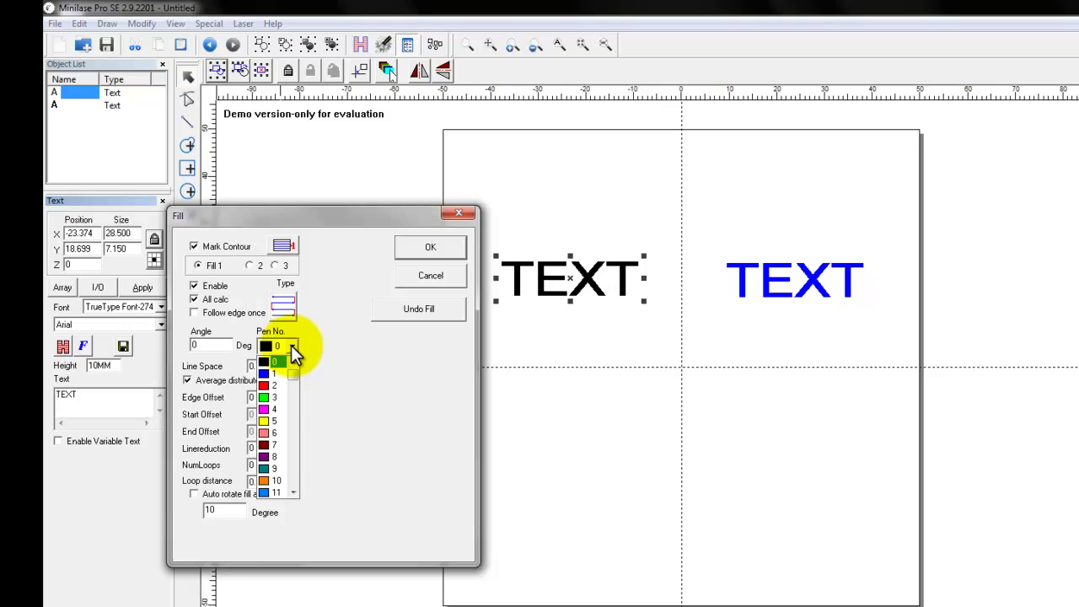
click(292, 345)
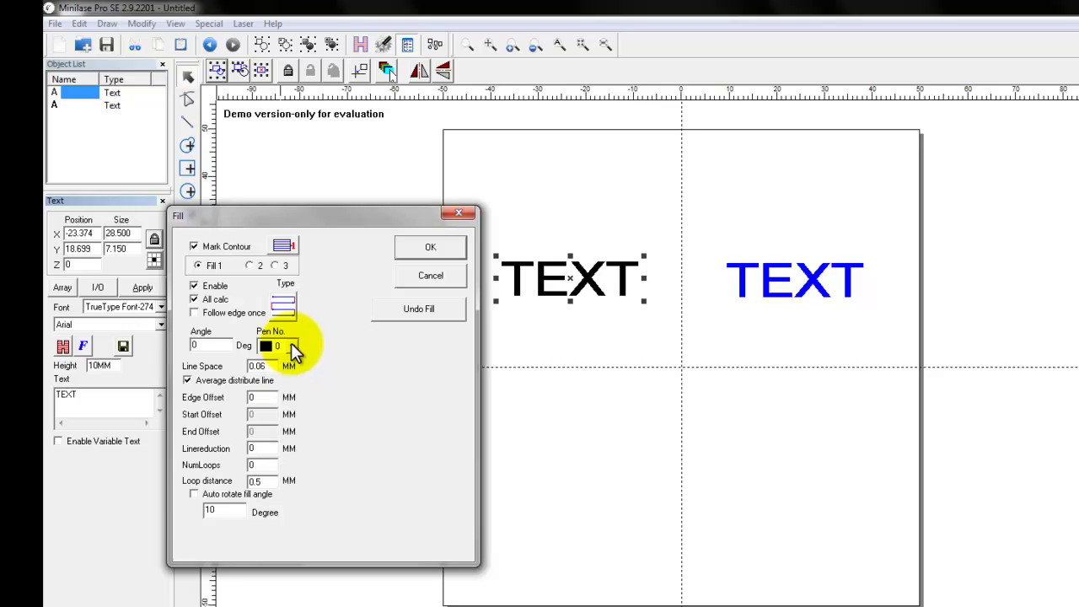
click(250, 266)
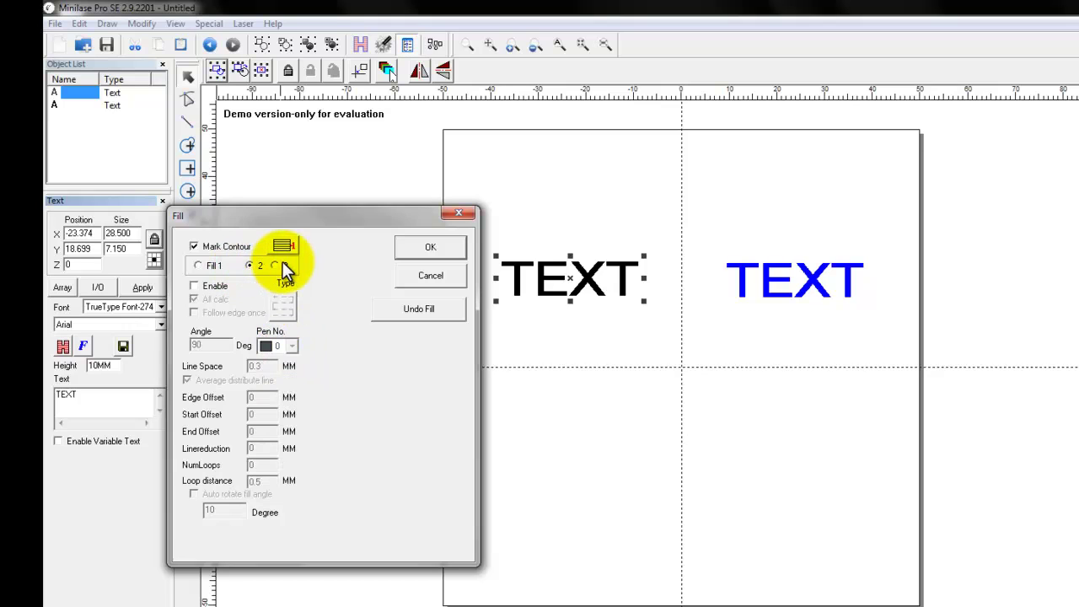
click(276, 264)
click(199, 265)
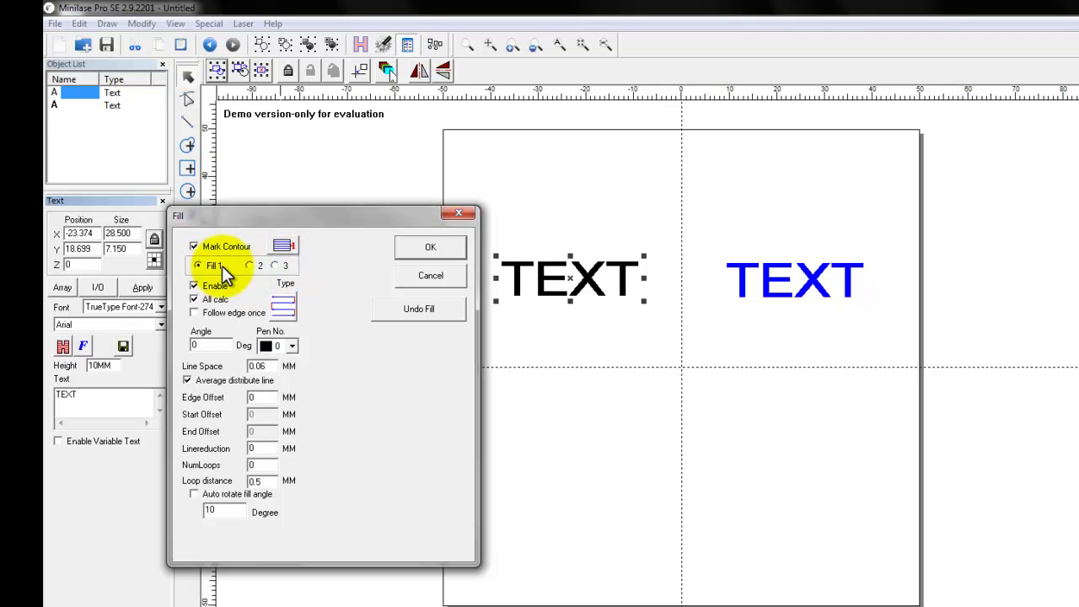
click(248, 265)
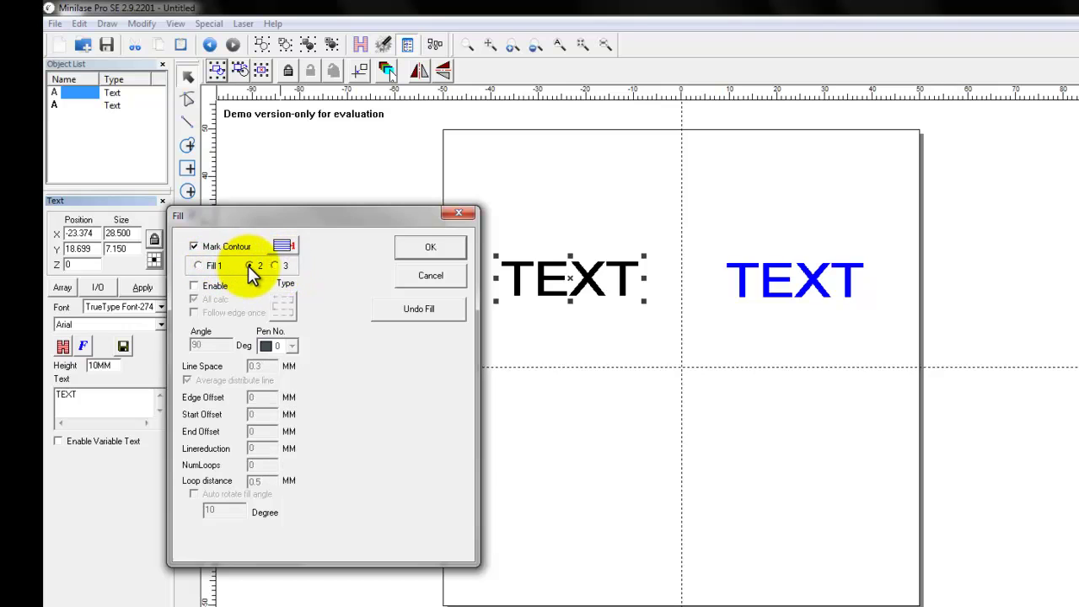
click(200, 266)
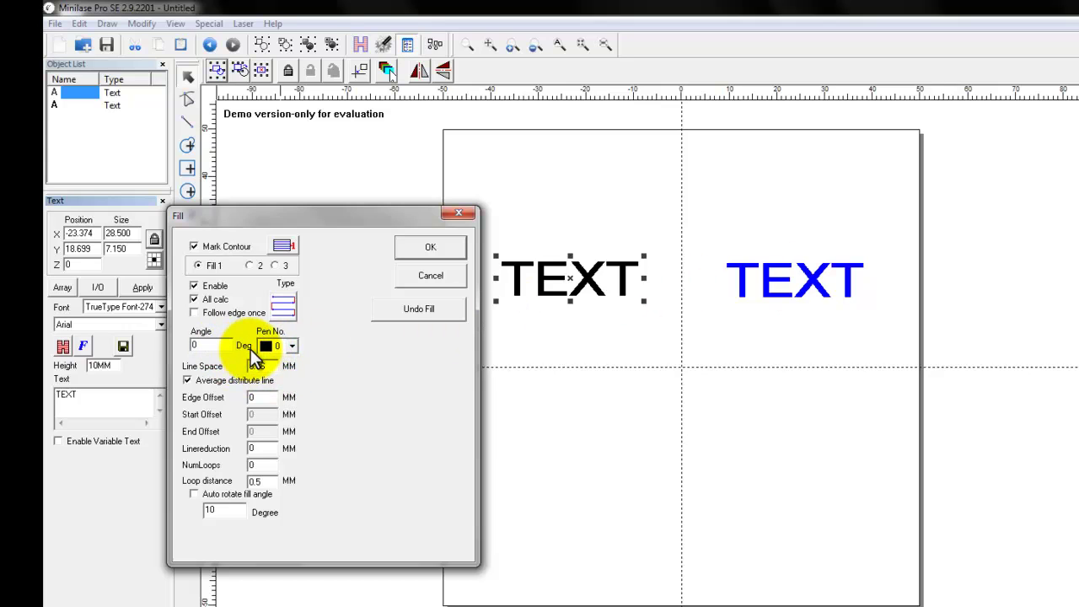
Enable Fill 2 at a 90° angle for the left-hand TEXT and assign the red pen 2 to it.
click(250, 265)
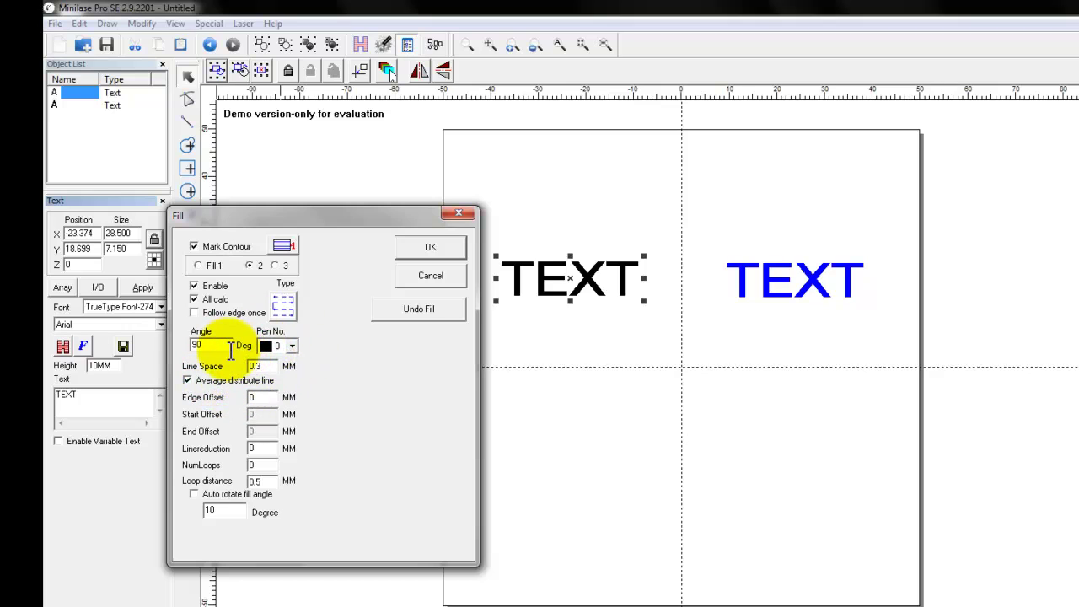
click(291, 347)
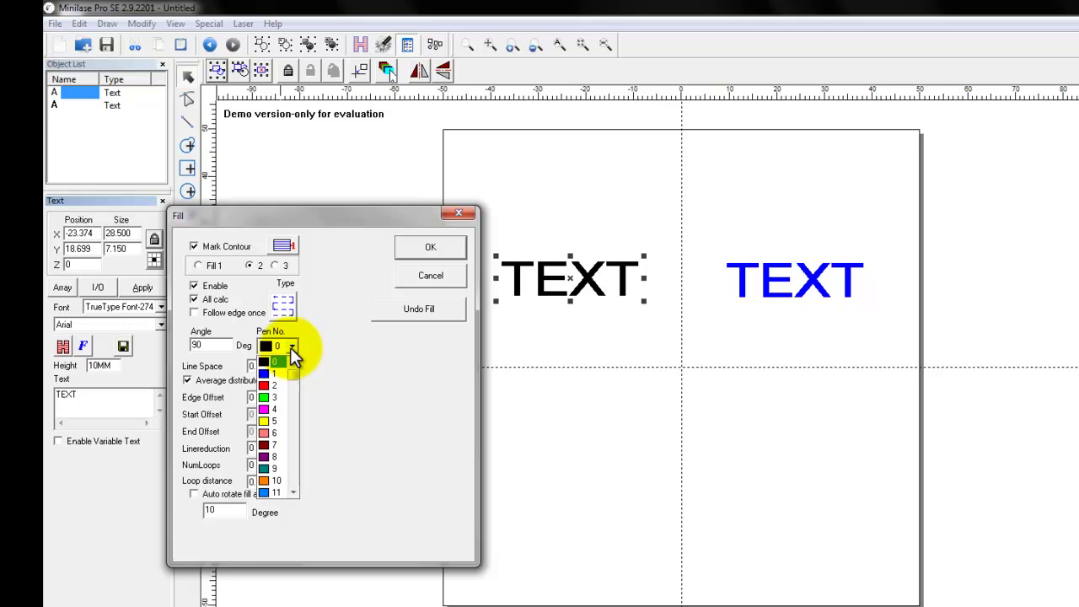
click(279, 375)
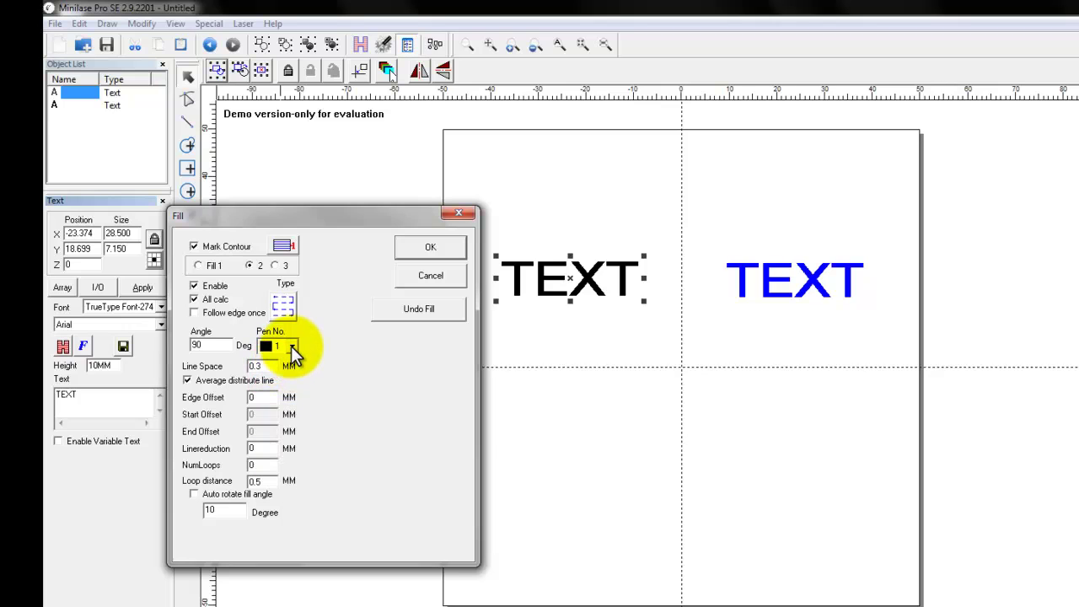
click(291, 346)
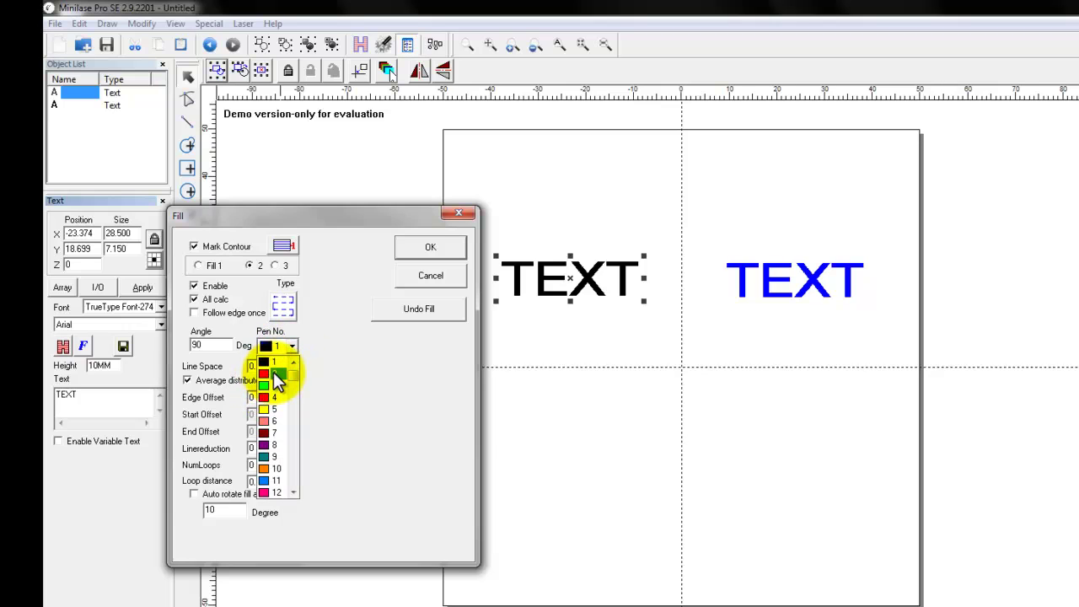
click(269, 373)
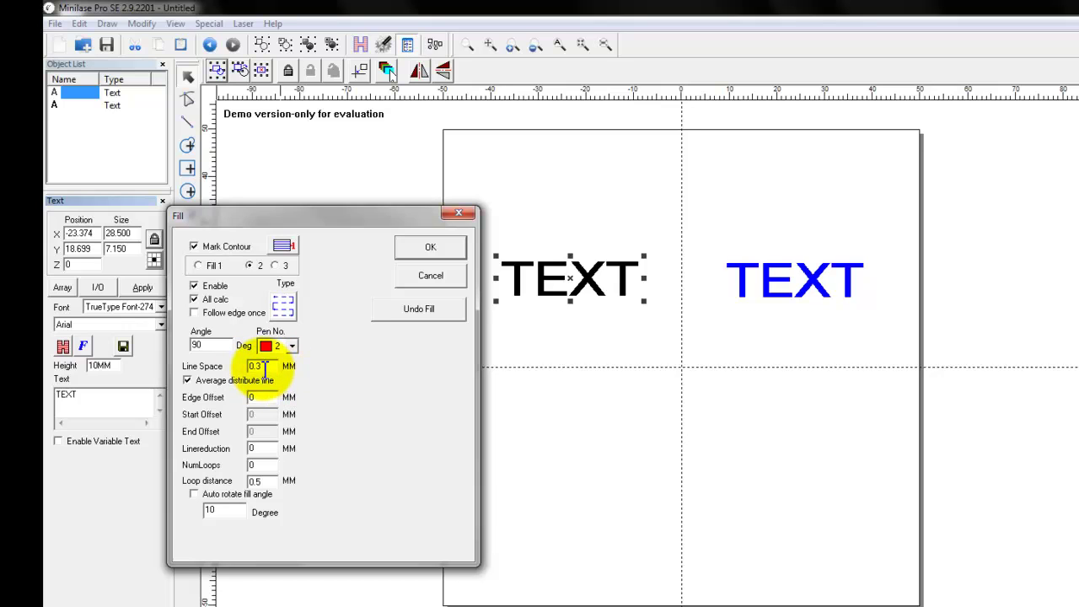
Try to set the line space of Fill 2 to 0.03 mm and apply the fills to the left-hand TEXT.
key(BackSpace)
text(05)
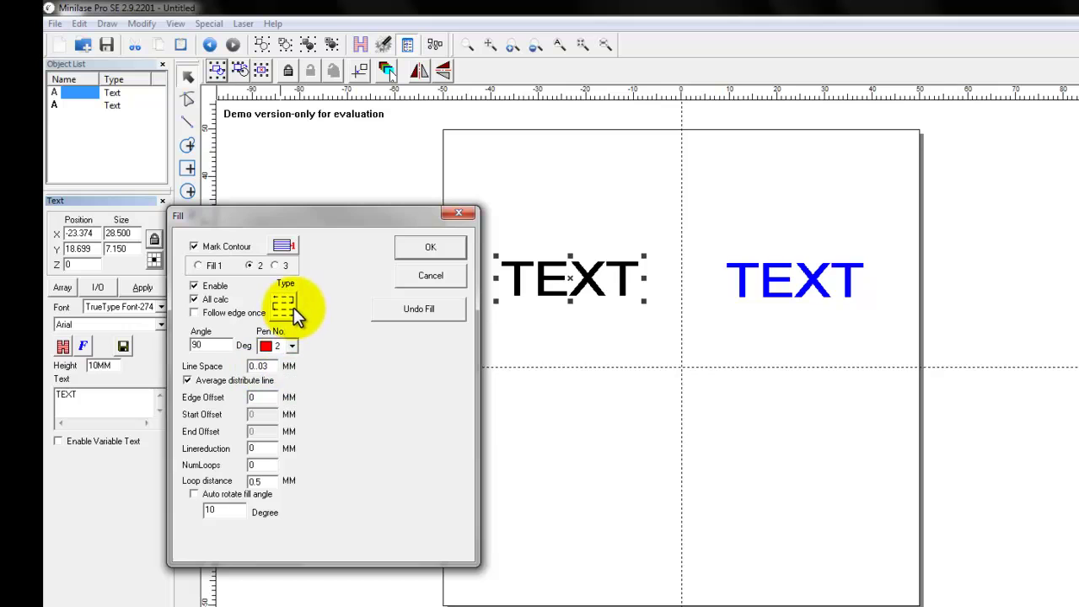
click(450, 251)
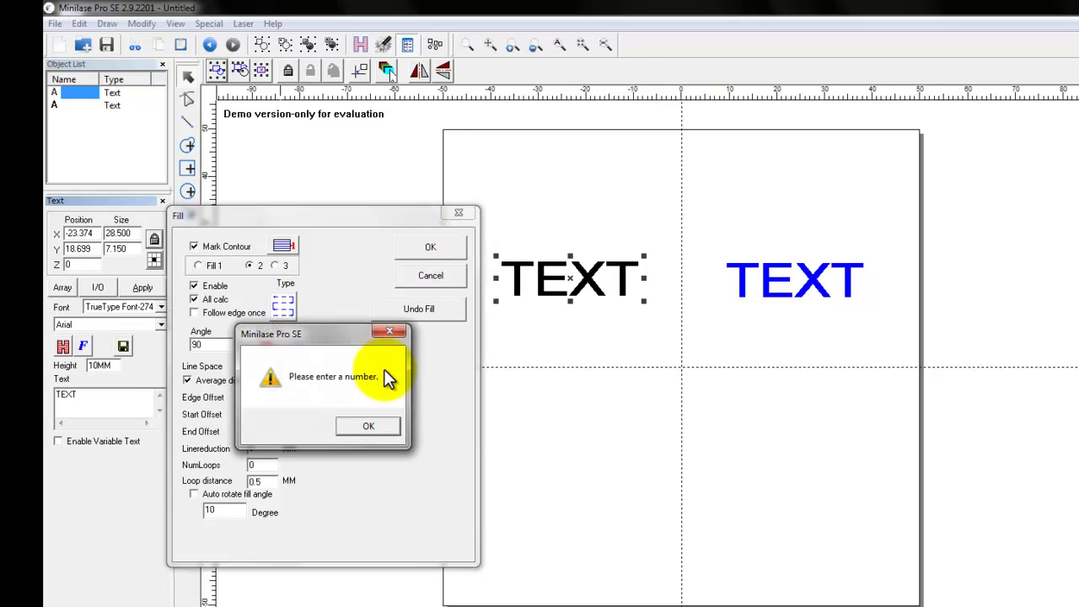
click(386, 423)
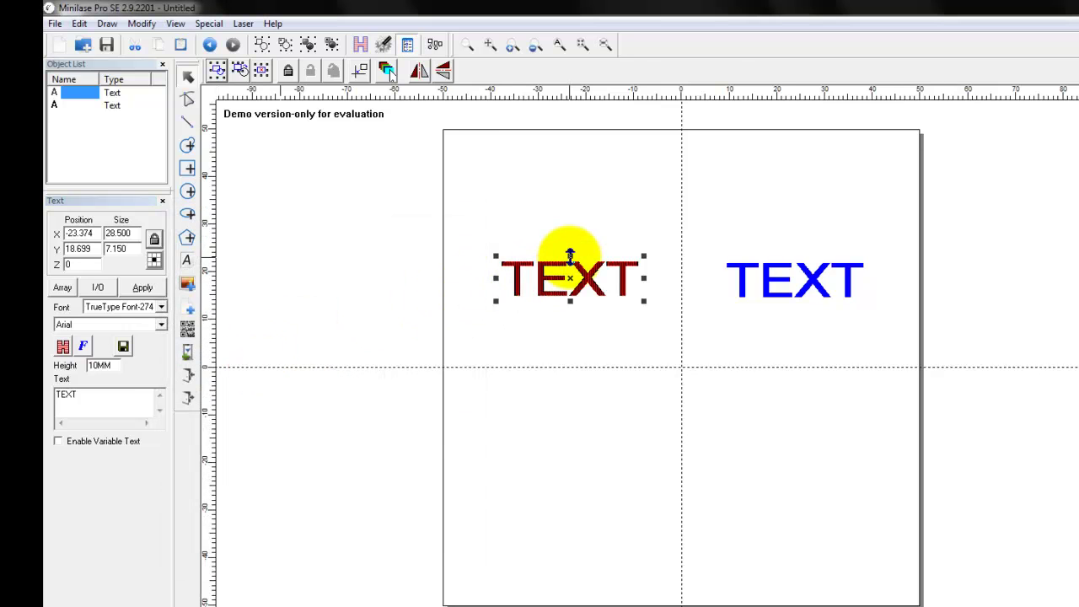
Add Fill 3 at a 45° angle with the green pen 3 to the left-hand TEXT and apply it.
scroll(570, 257, down, 1)
scroll(570, 257, up, 4)
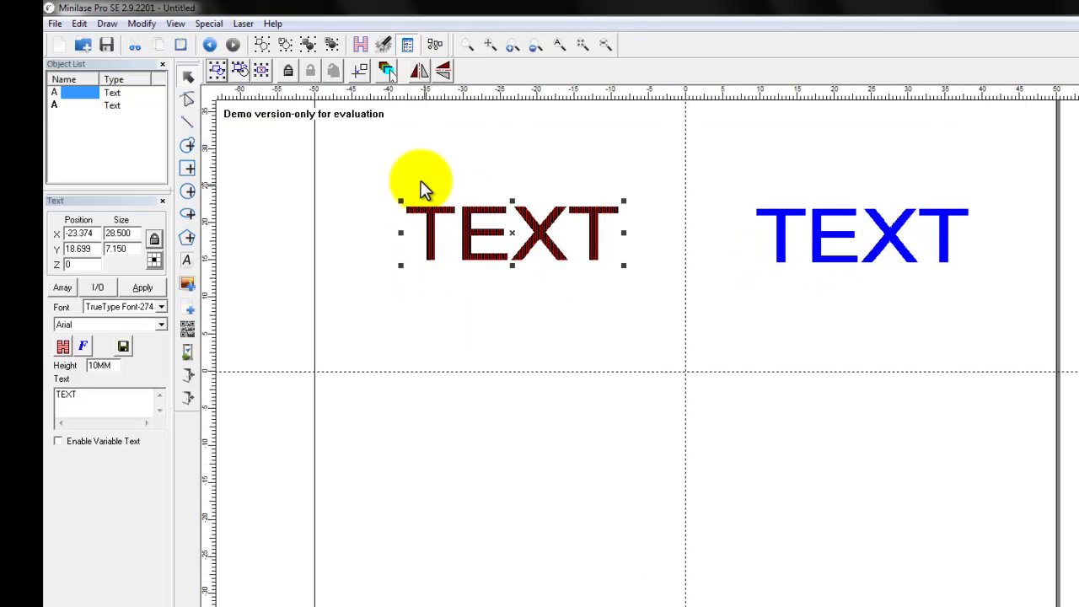
scroll(295, 148, up, 2)
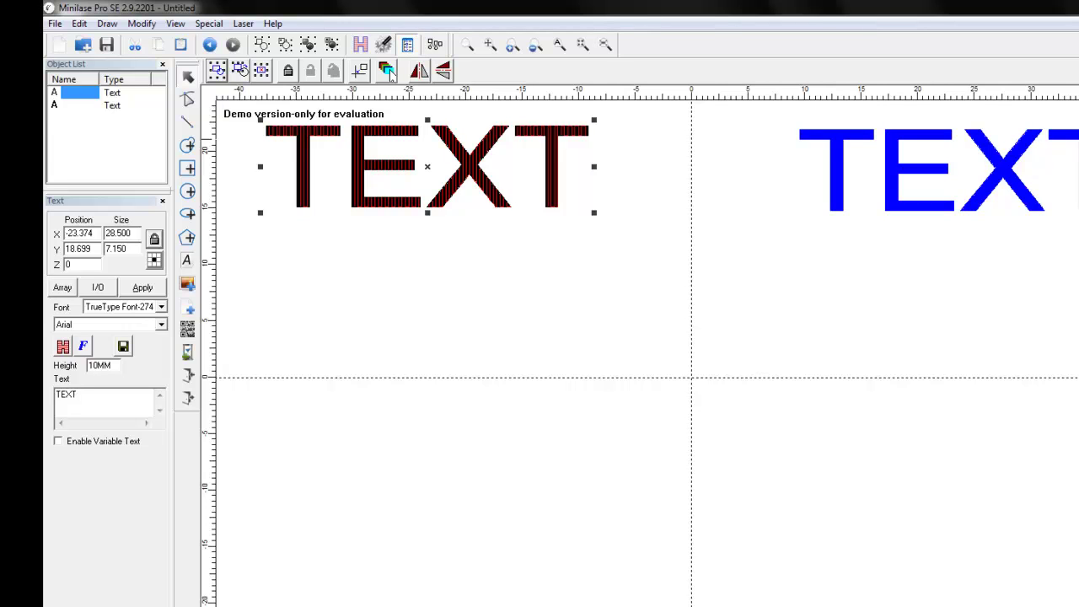
scroll(722, 230, down, 2)
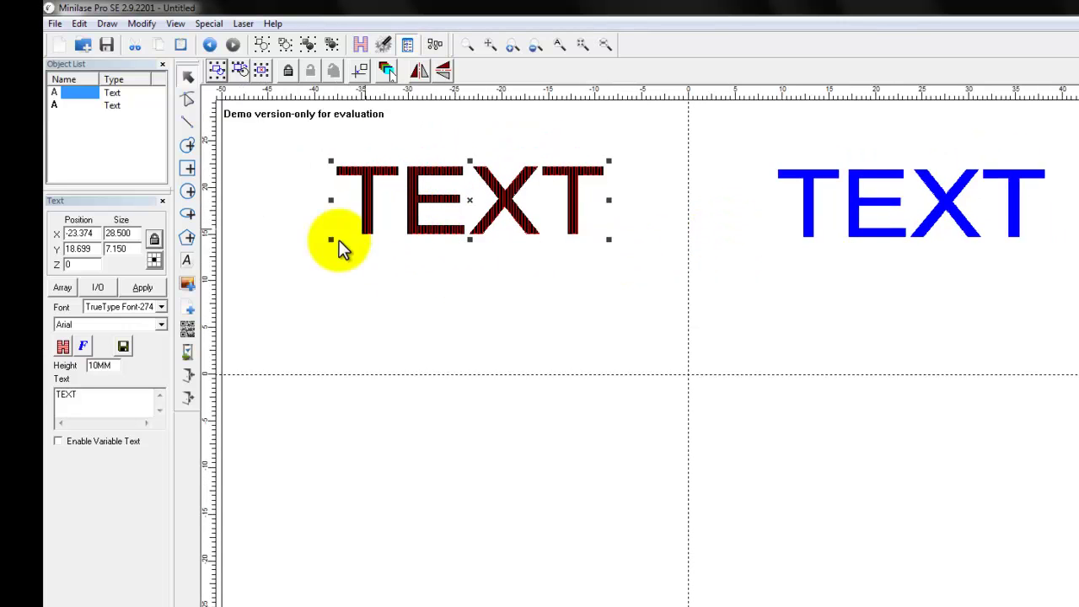
click(63, 347)
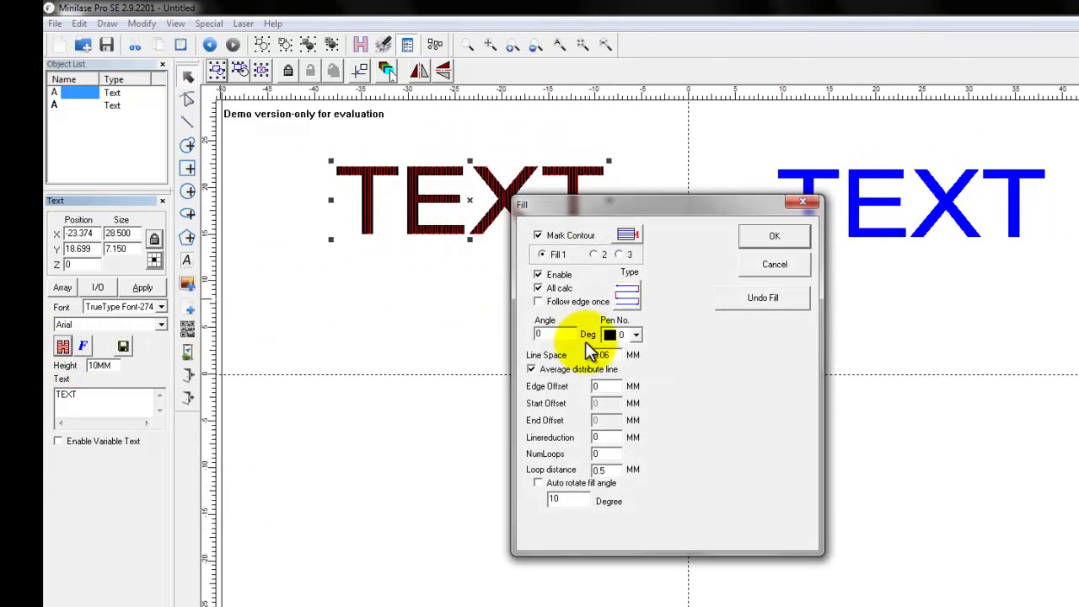
click(593, 255)
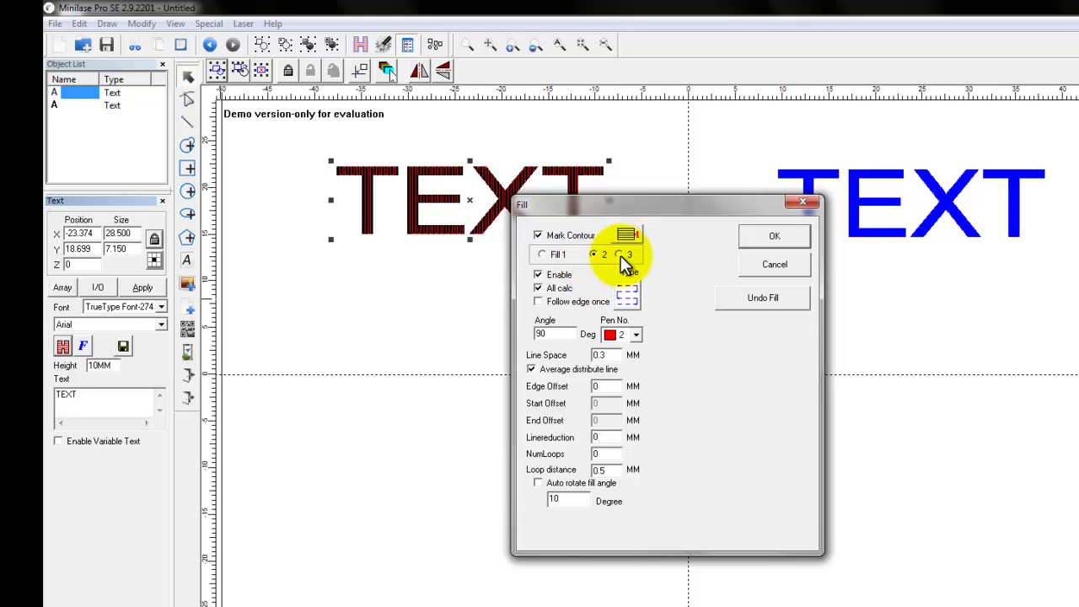
click(619, 253)
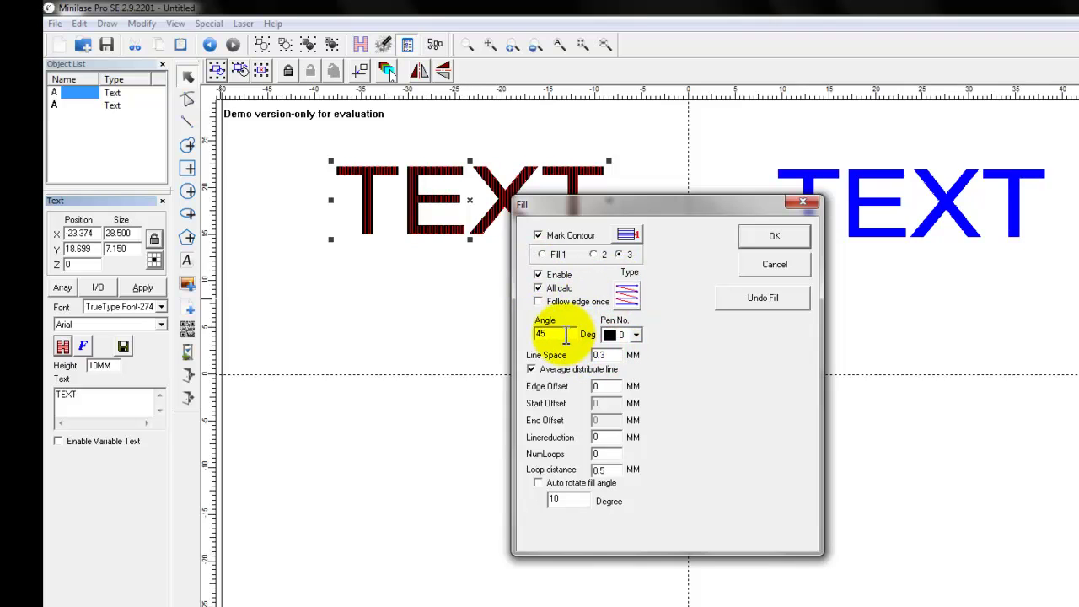
click(632, 335)
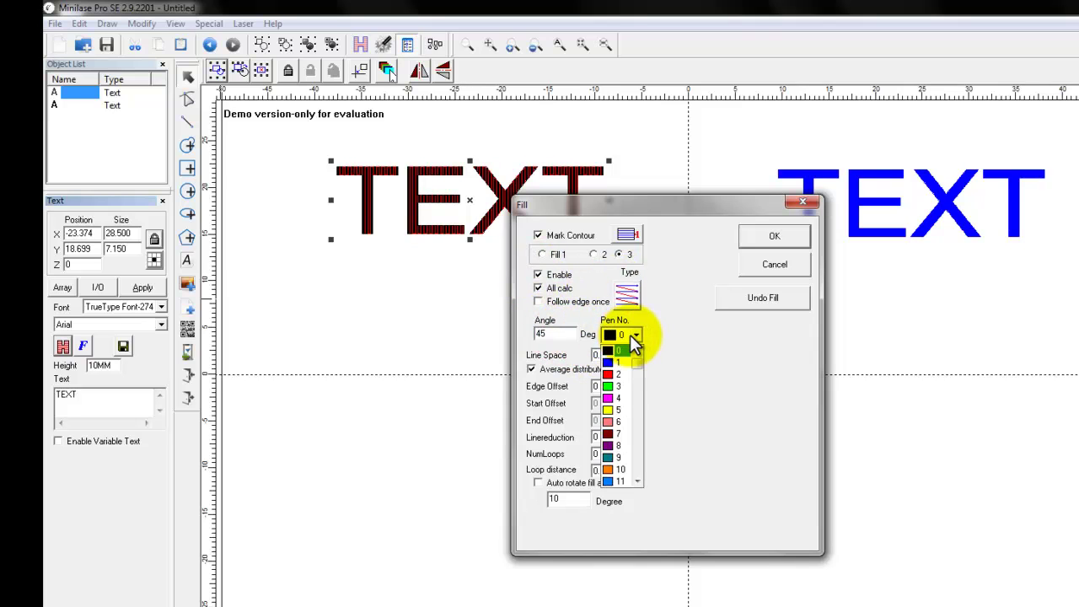
click(626, 385)
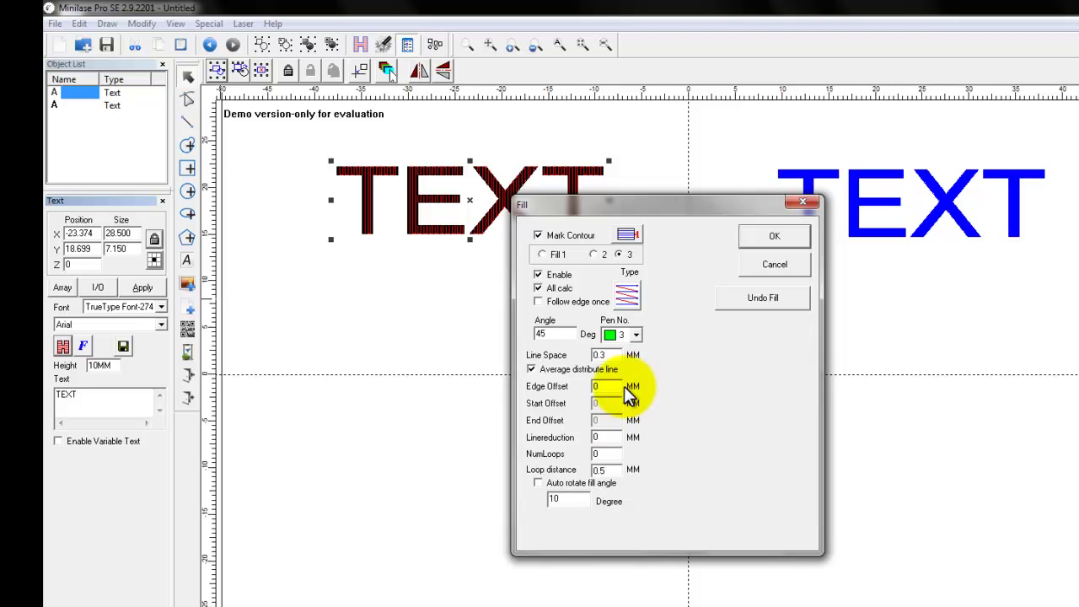
click(757, 238)
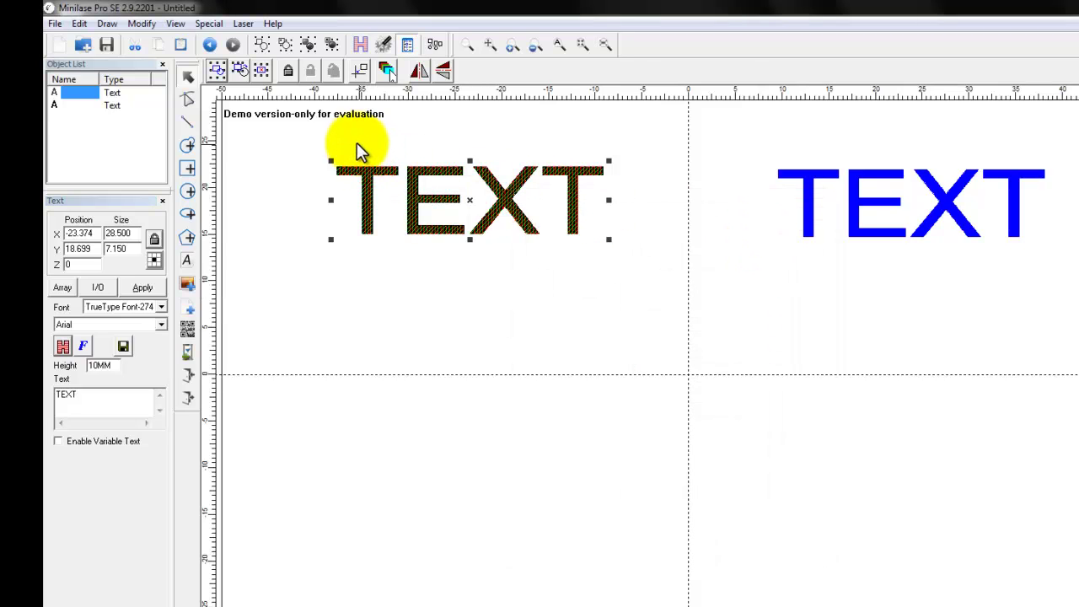
Examine the overlapping fill lines inside the letters E and X of the left-hand TEXT up close.
click(582, 45)
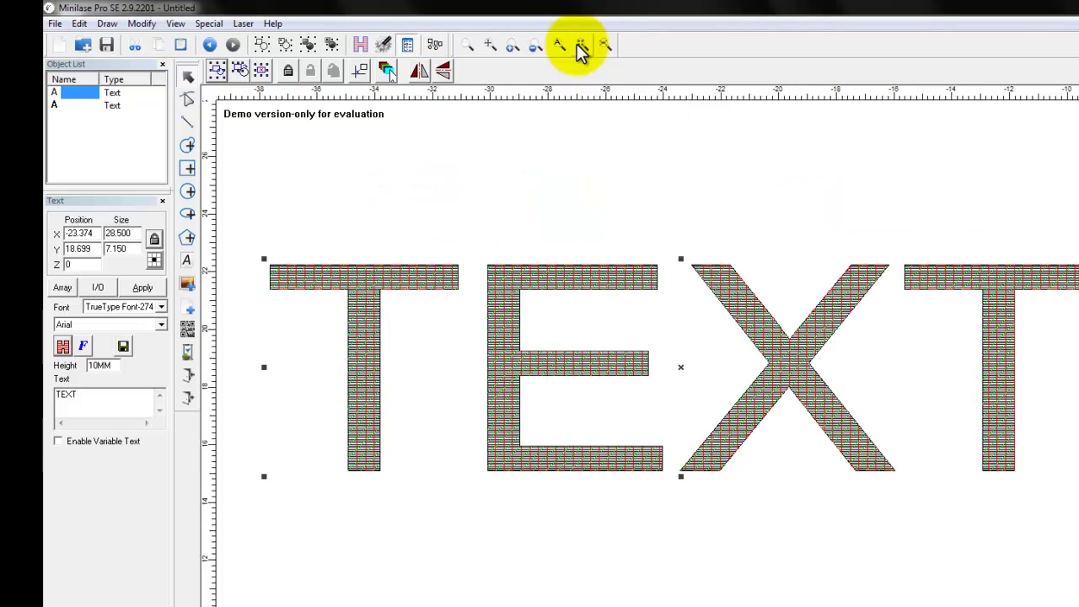
scroll(523, 301, up, 4)
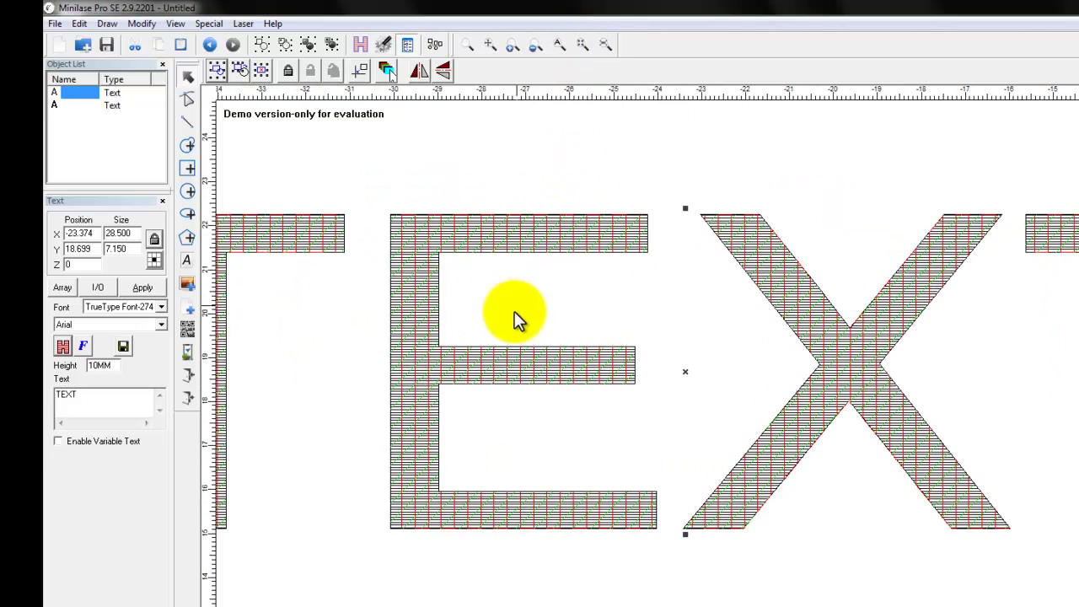
scroll(469, 380, up, 1)
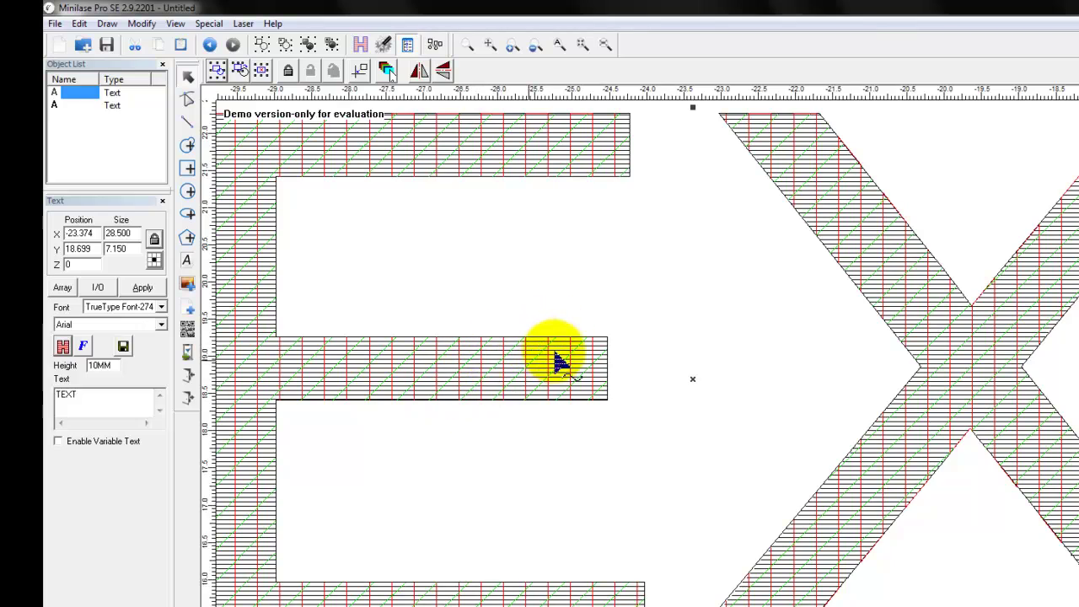
Show the whole width of the marking area with both TEXT objects and deselect the left-hand TEXT.
scroll(523, 379, down, 4)
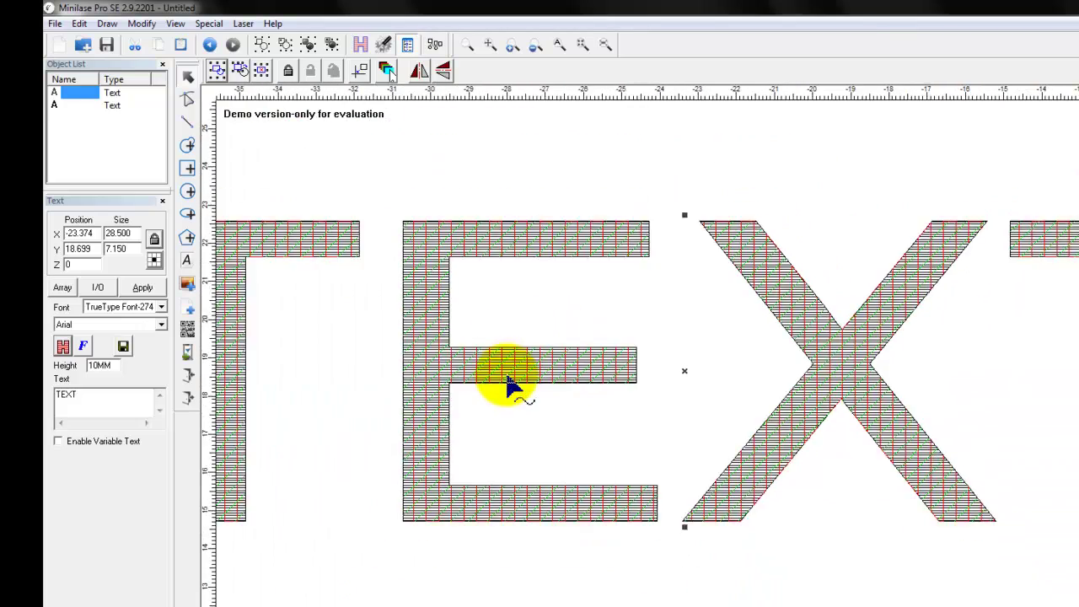
scroll(539, 388, down, 4)
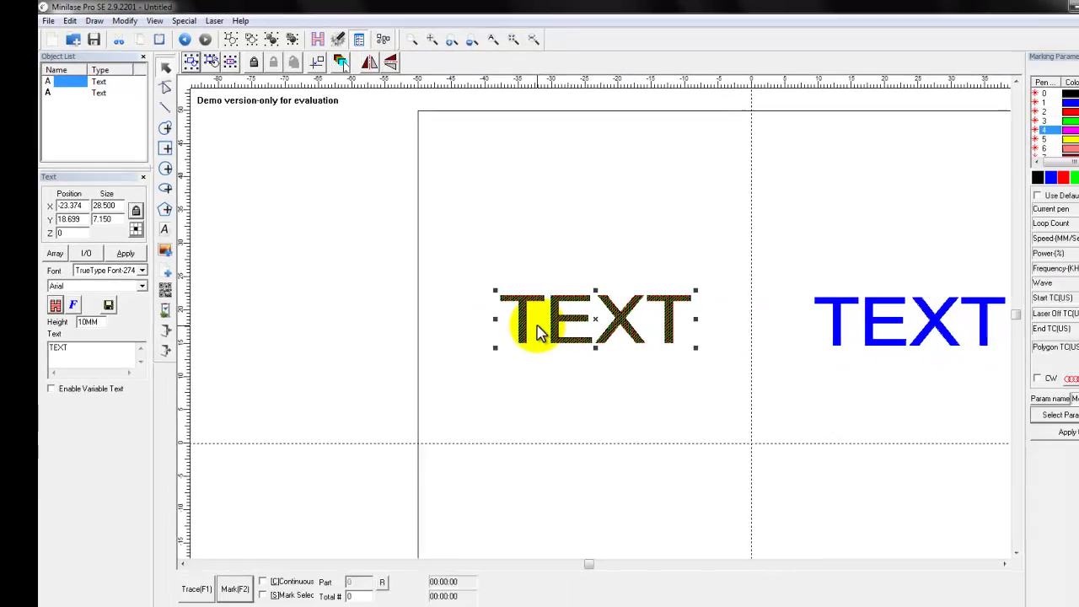
click(922, 517)
click(922, 518)
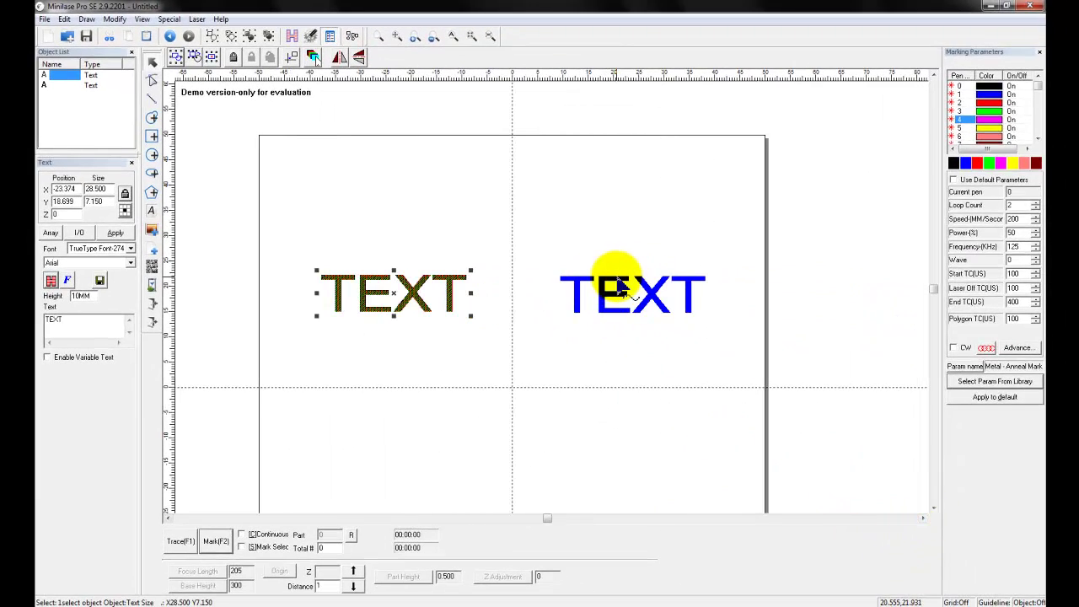
click(507, 327)
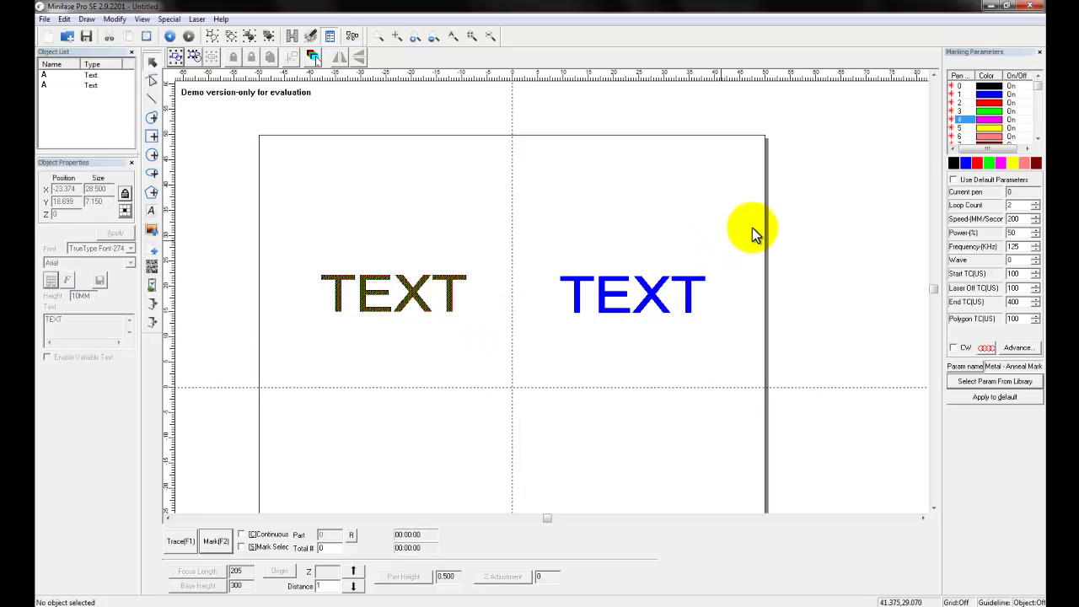
Turn off the default parameters for the yellow pen 5 and set its speed to 1000 mm/second, power to 80% and frequency to 40 kHz.
click(994, 128)
click(953, 179)
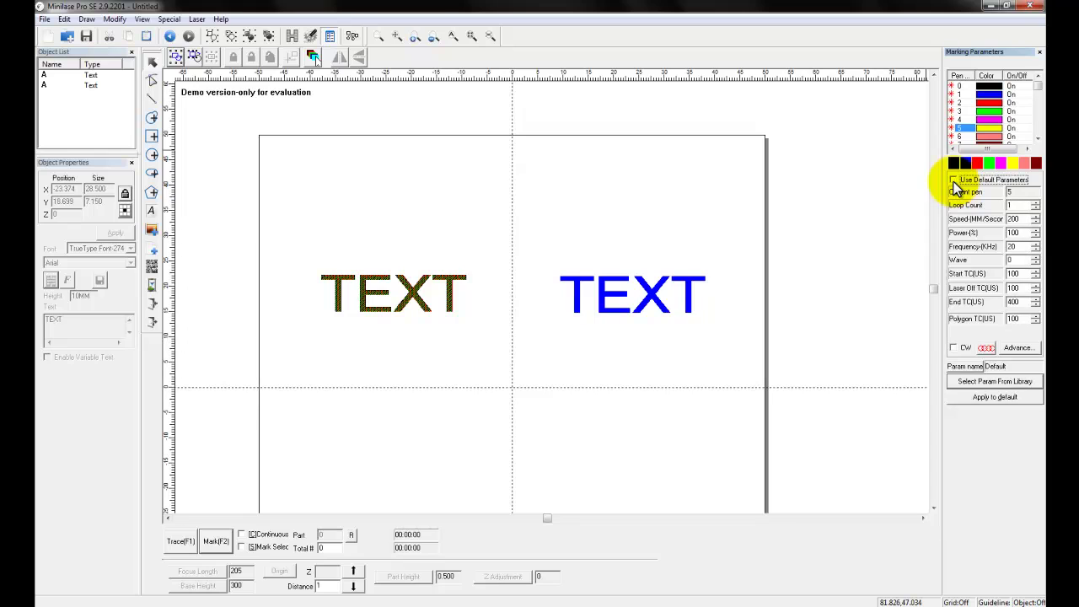
double_click(1011, 219)
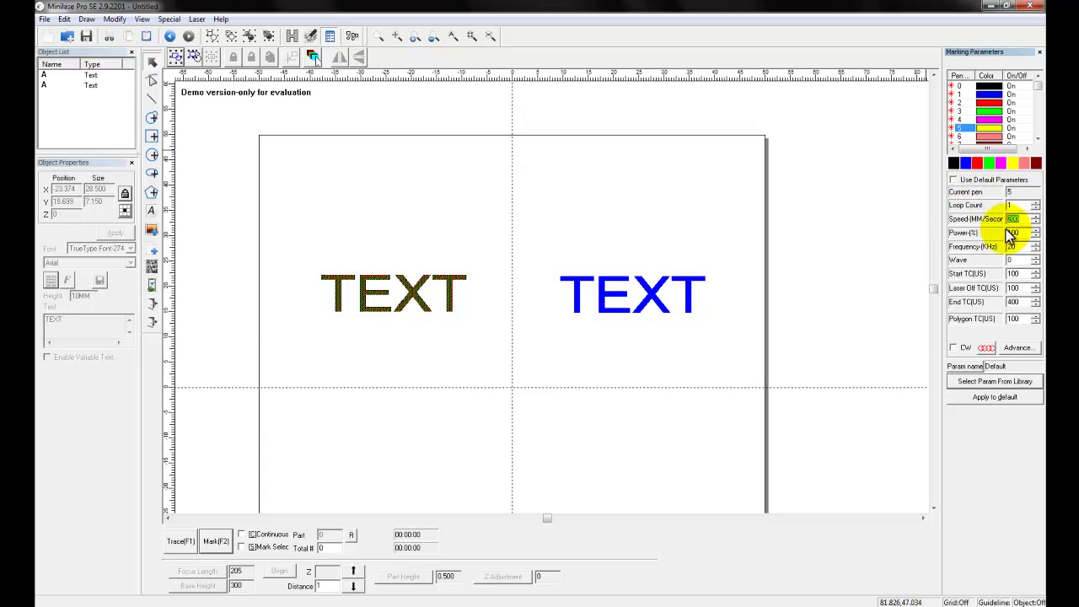
text(1000)
double_click(1011, 232)
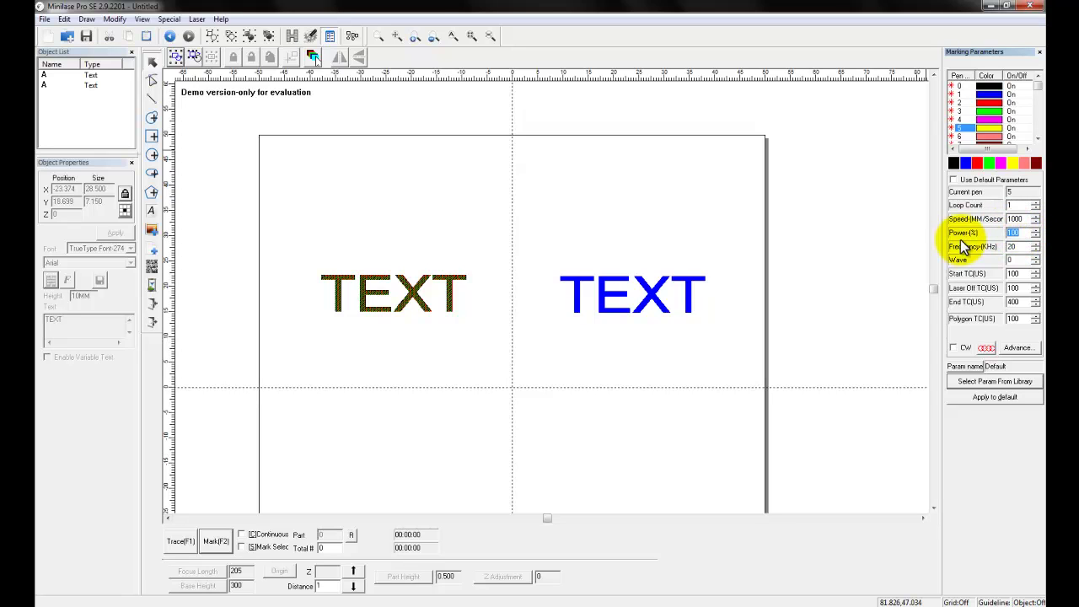
text(80)
double_click(1014, 246)
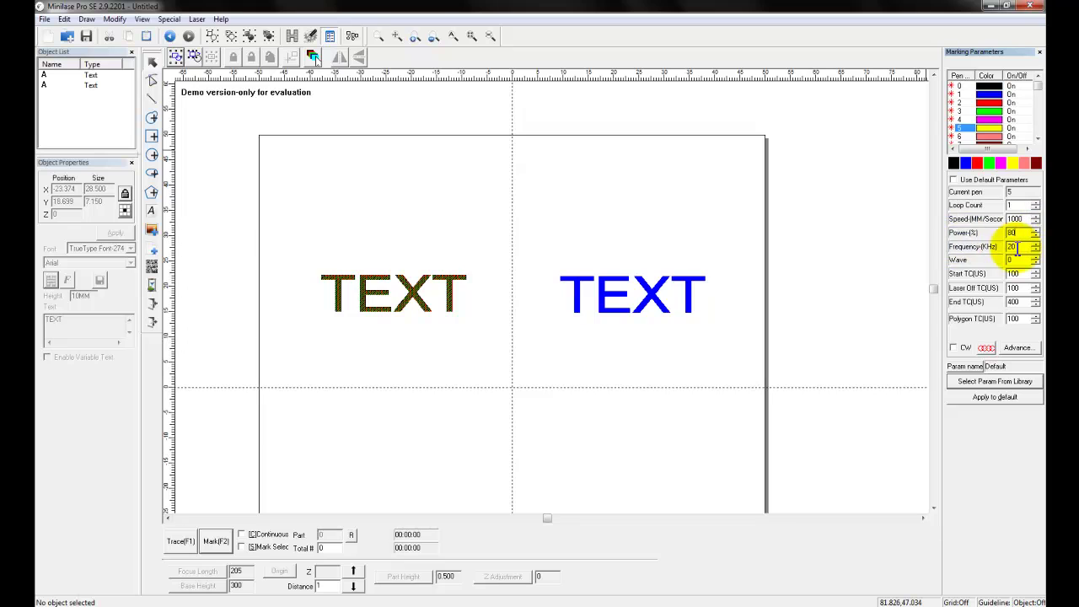
text(40)
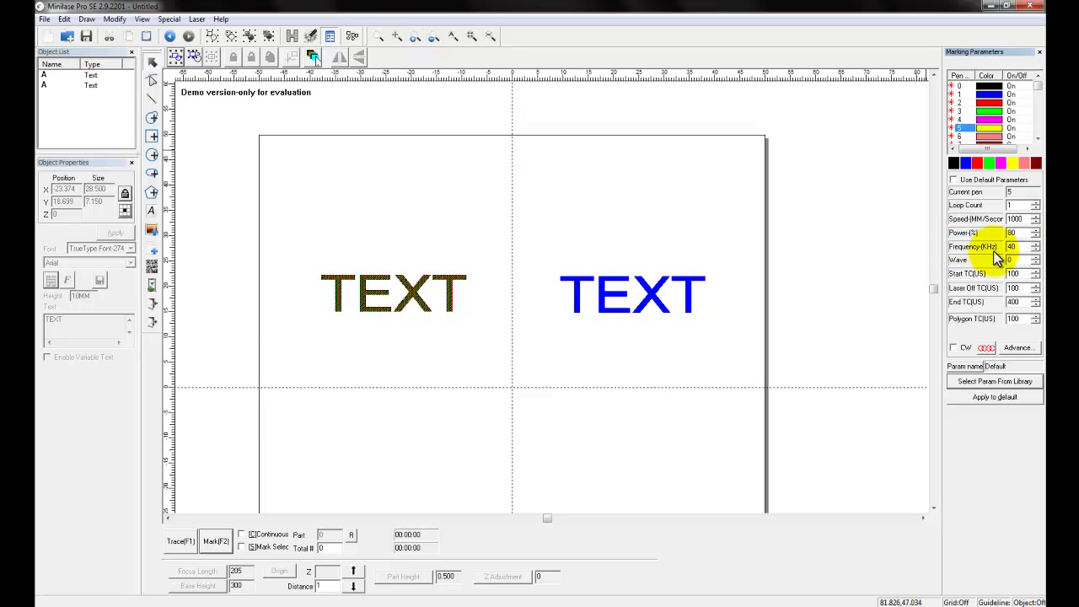